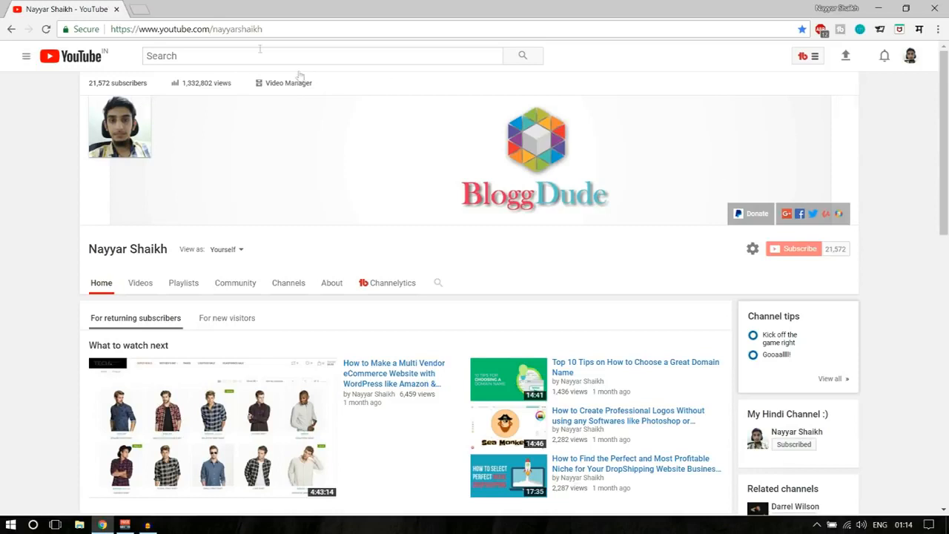
- Load the site's domain with the /cpanel path in a new Chrome tab to reach the cPanel login
{"action": "left_click", "coordinate": [141, 13]}
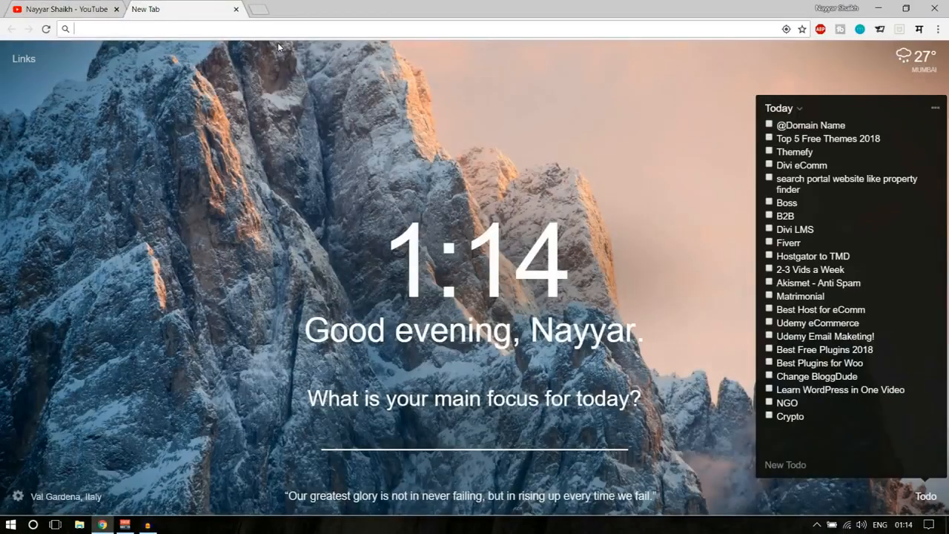
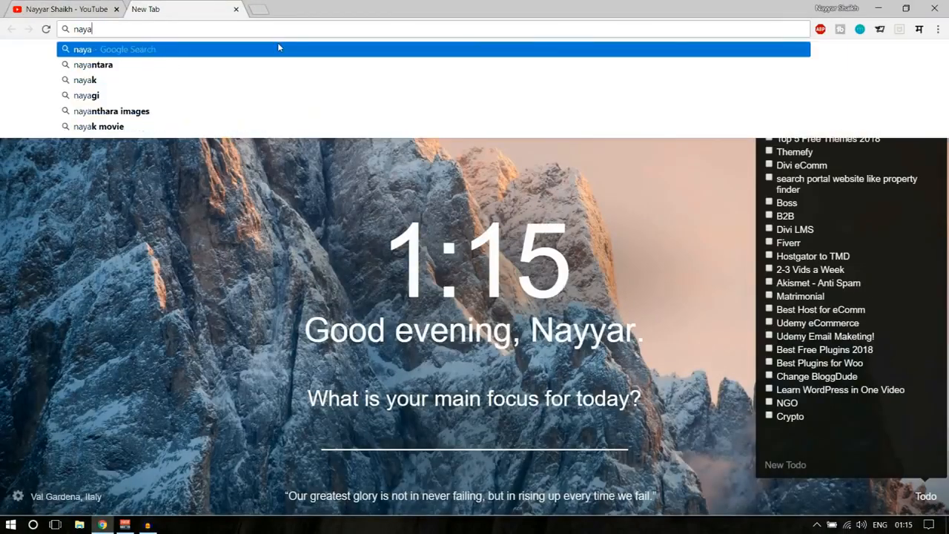
{"action": "key", "text": "BackSpace"}
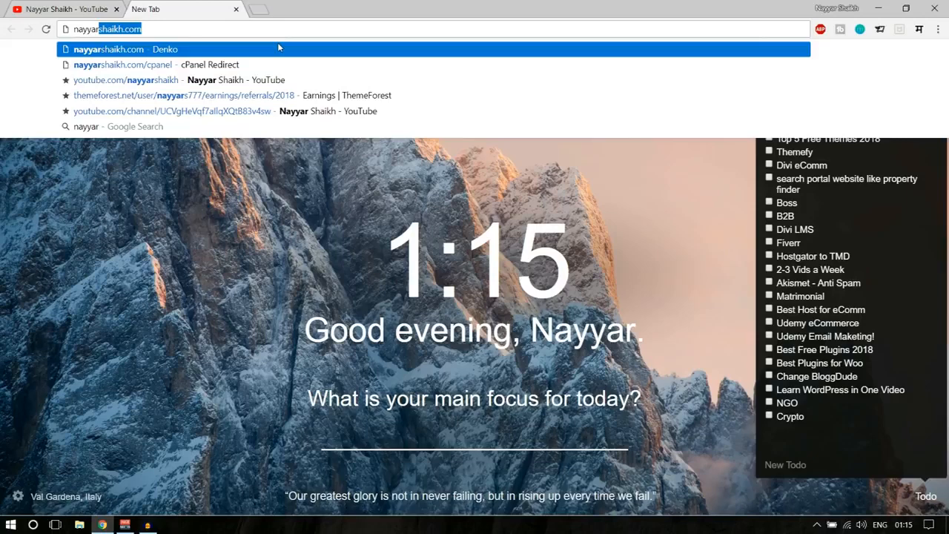
{"action": "key", "text": "Right"}
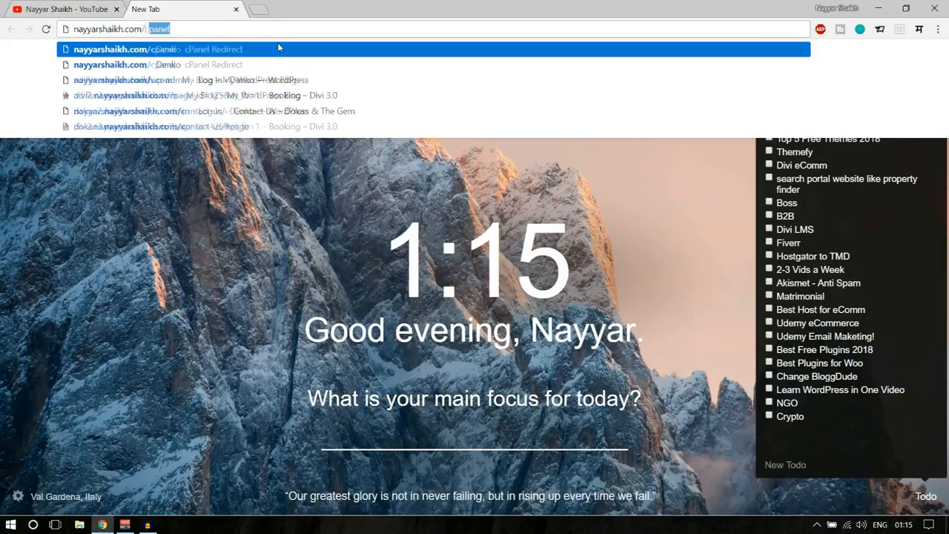
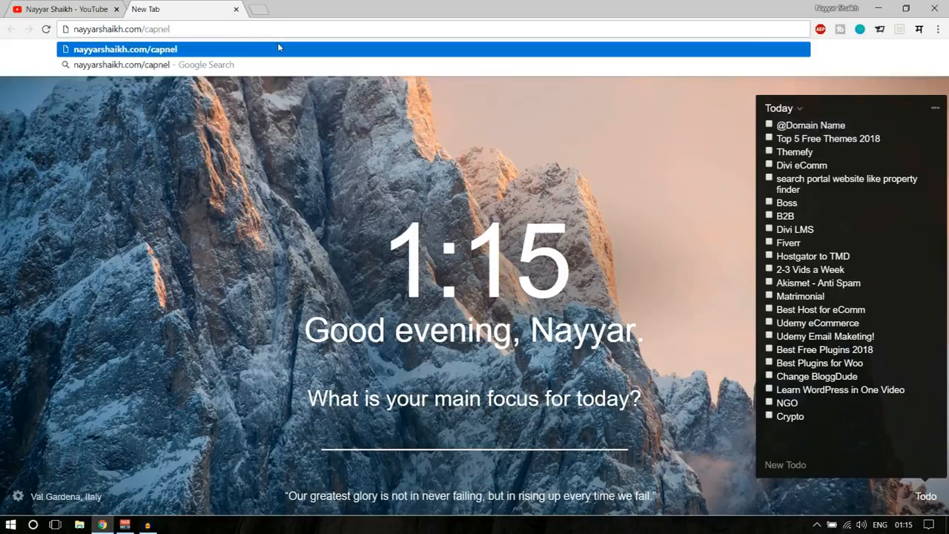
{"action": "key", "text": "BackSpace"}
{"action": "key", "text": "BackSpace"}
{"action": "key", "text": "BackSpace"}
{"action": "key", "text": "BackSpace"}
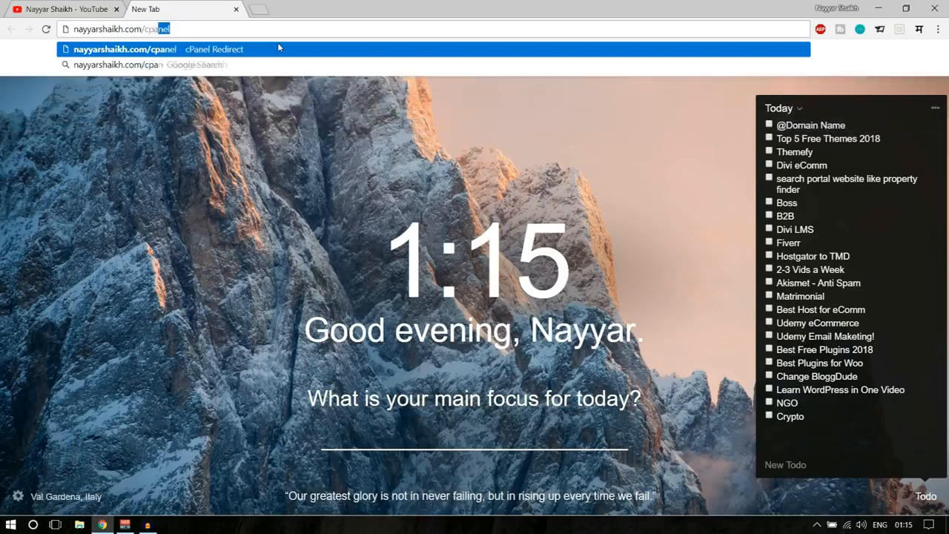
{"action": "key", "text": "Return"}
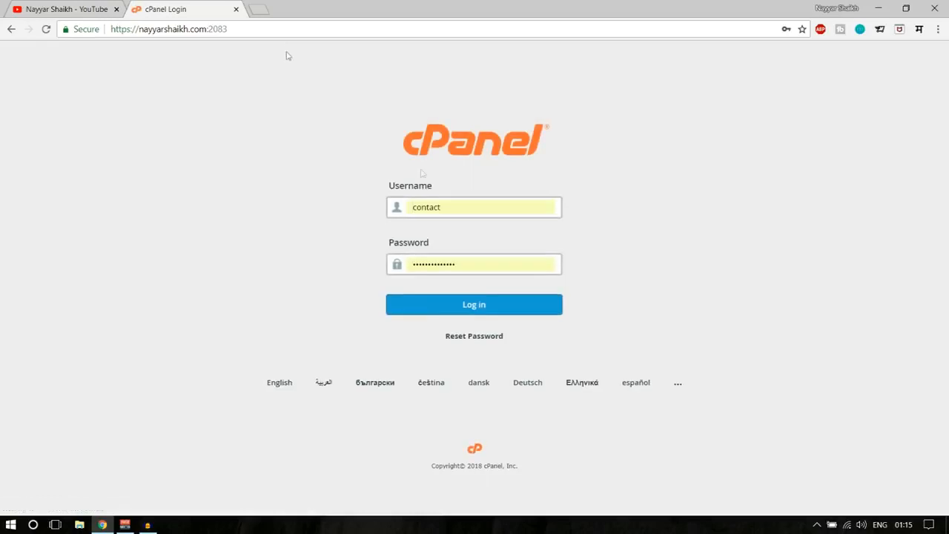
- Sign in to cPanel with the hosting account's saved login from Chrome autofill
{"action": "left_click", "coordinate": [459, 210]}
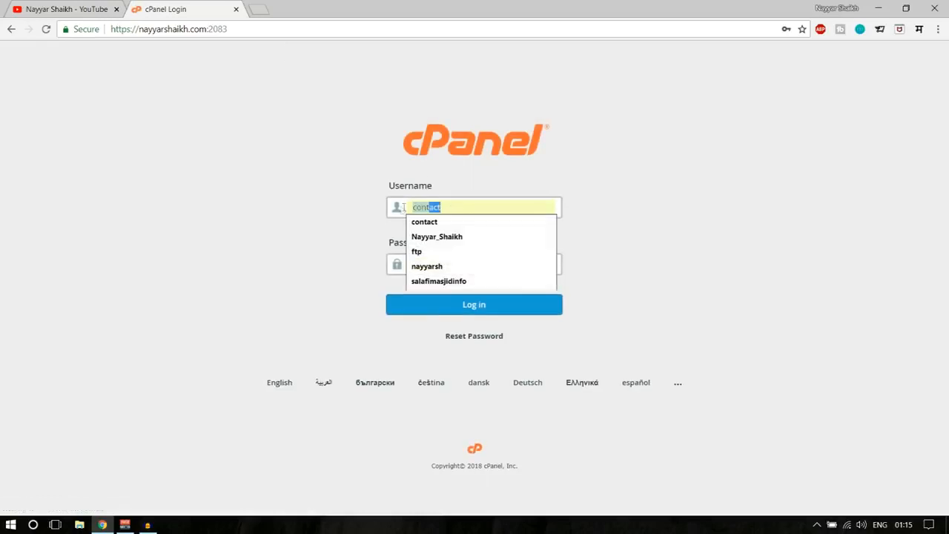
{"action": "left_click", "coordinate": [451, 269]}
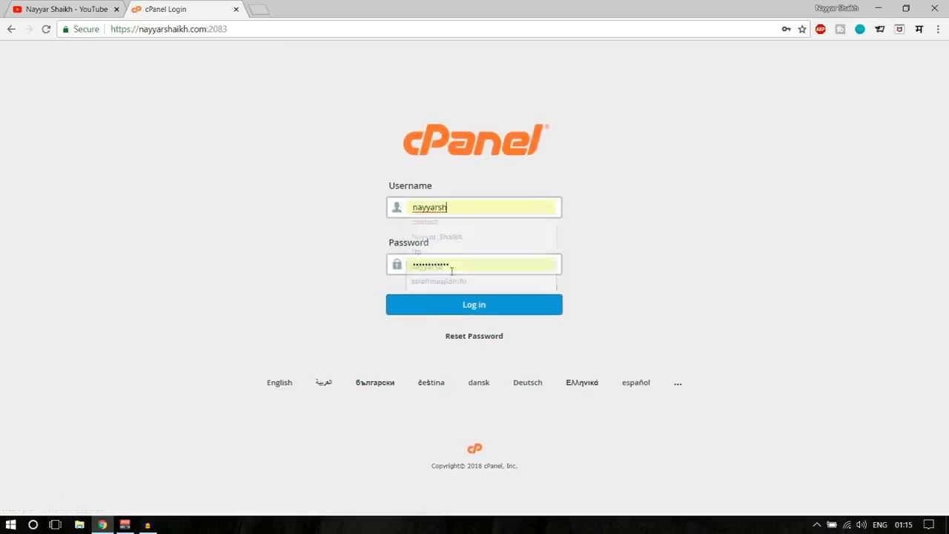
{"action": "left_click", "coordinate": [479, 310]}
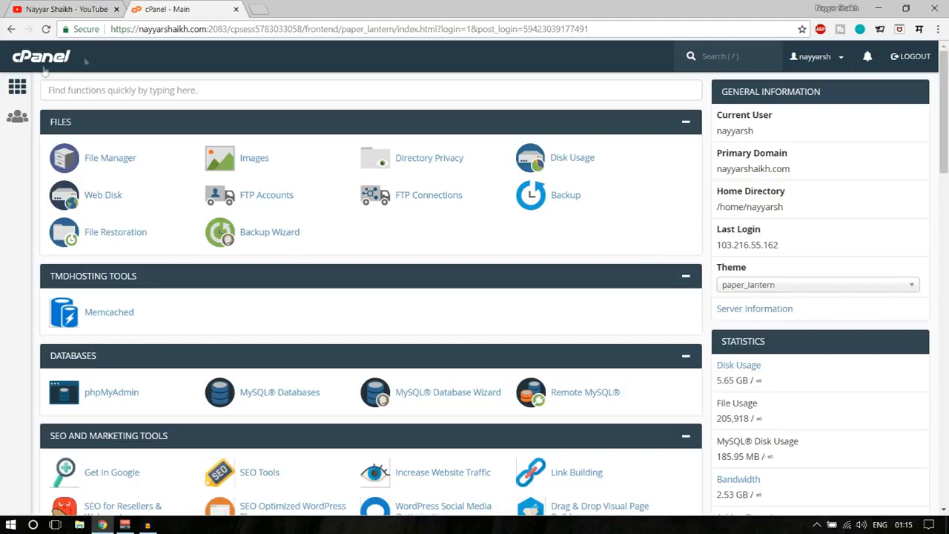
- Search the dashboard for 'email account' and open the Email Accounts page
{"action": "scroll", "coordinate": [650, 392], "scroll_direction": "down", "scroll_amount": 7}
{"action": "scroll", "coordinate": [650, 392], "scroll_direction": "up", "scroll_amount": 8}
{"action": "scroll", "coordinate": [495, 251], "scroll_direction": "down", "scroll_amount": 6}
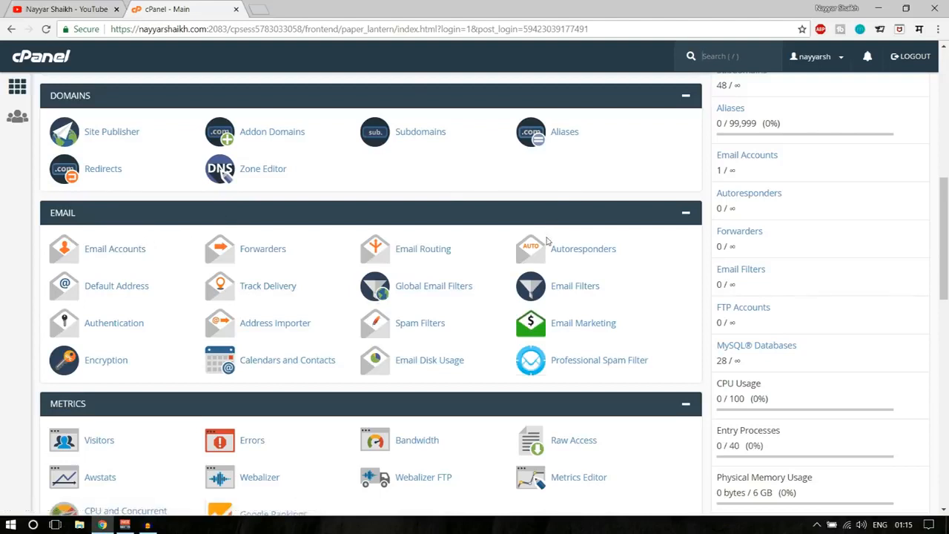
{"action": "key", "text": "ctrl+f"}
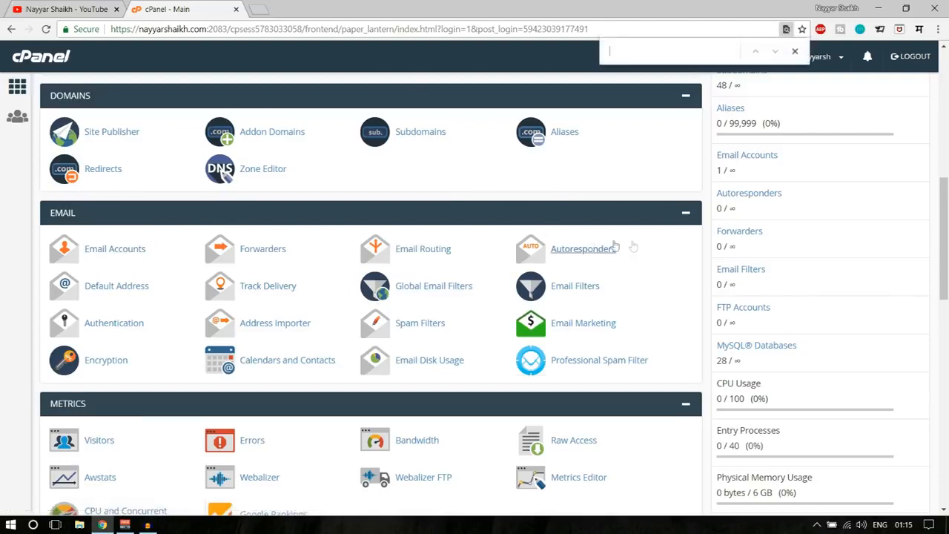
{"action": "type", "text": "email"}
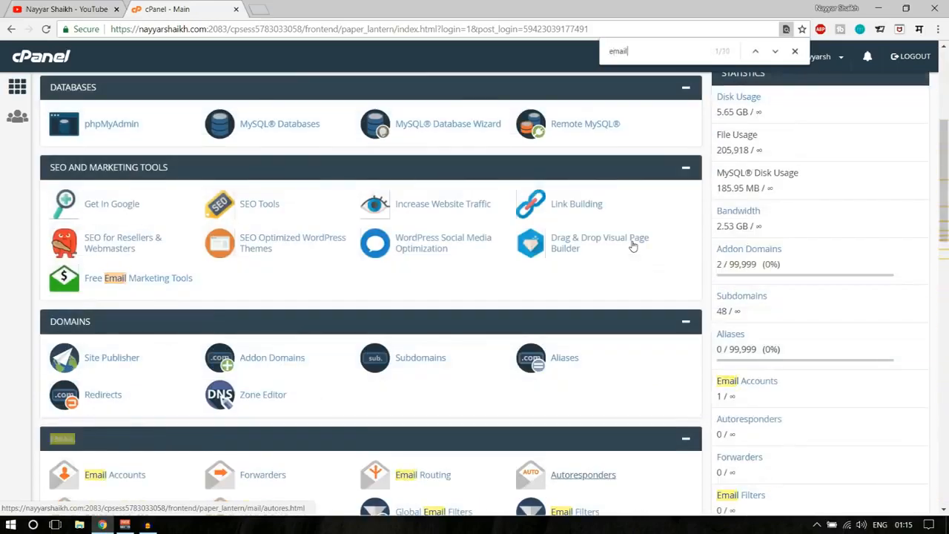
{"action": "type", "text": " account"}
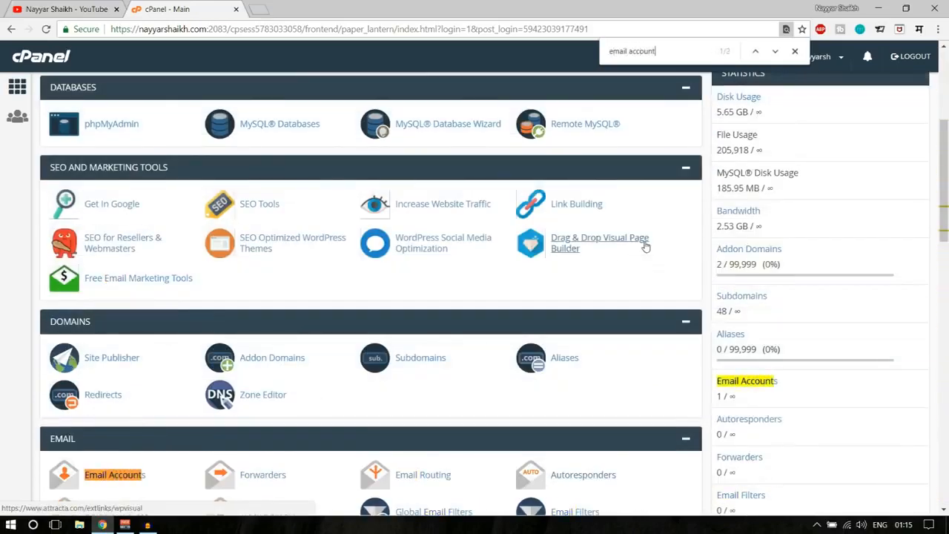
{"action": "scroll", "coordinate": [455, 337], "scroll_direction": "down", "scroll_amount": 3}
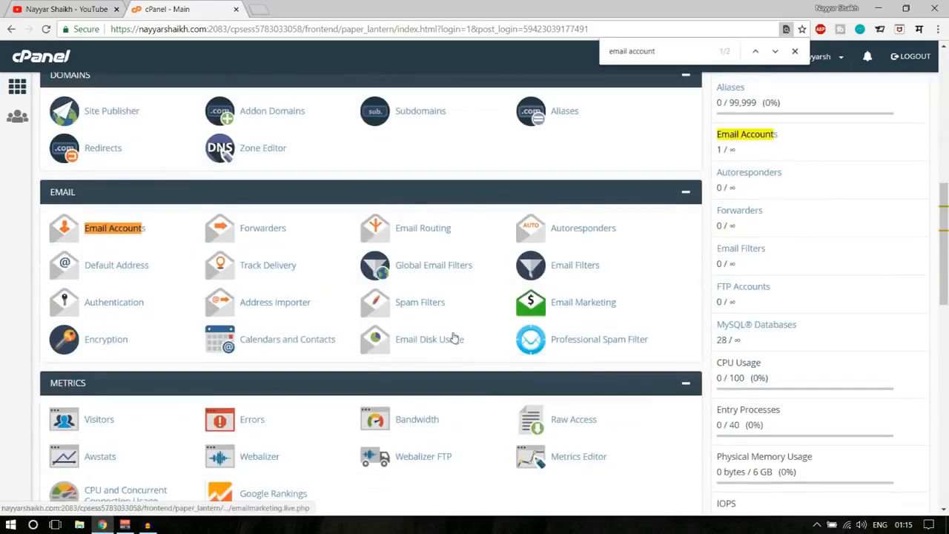
{"action": "left_click", "coordinate": [112, 231]}
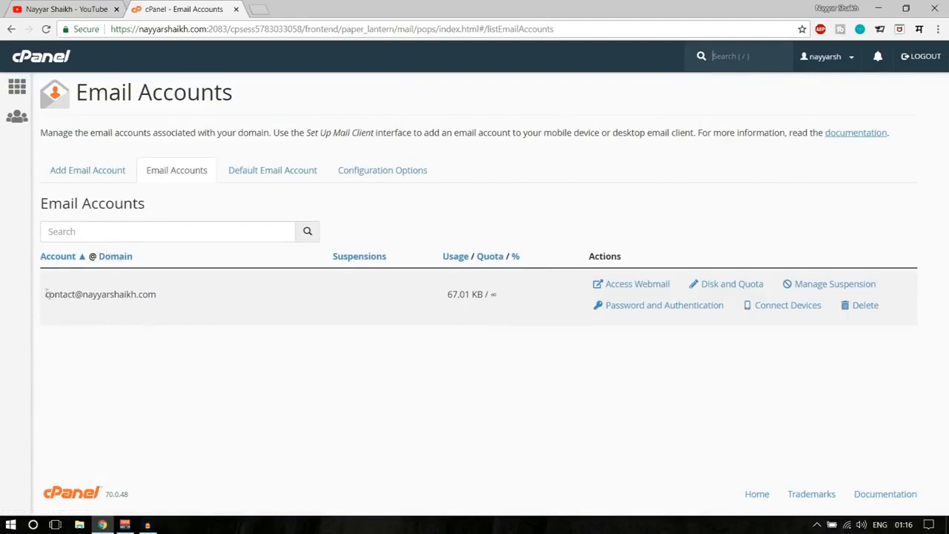
- Start a new email account on the domain with the mailbox name 'support'
{"action": "left_click_drag", "start_coordinate": [45, 293], "coordinate": [157, 297]}
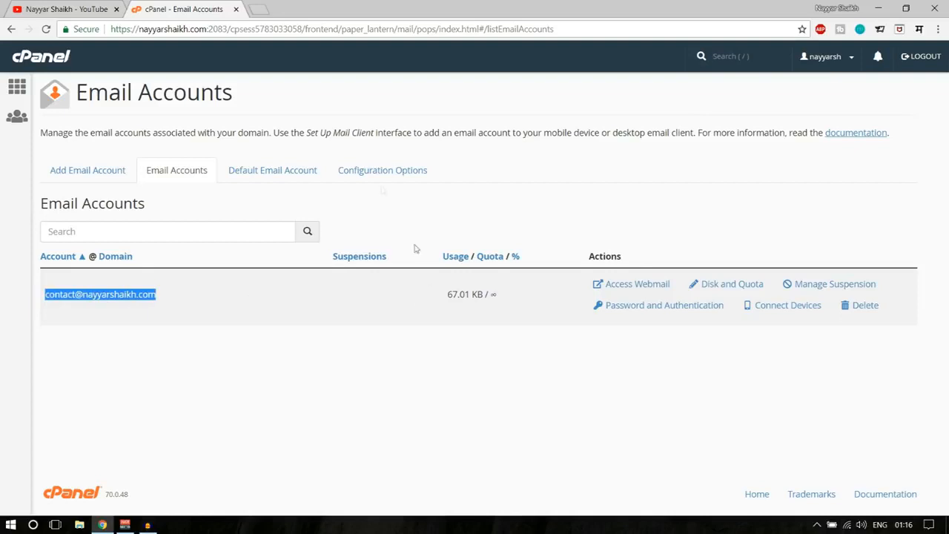
{"action": "left_click", "coordinate": [71, 175]}
{"action": "left_click", "coordinate": [132, 243]}
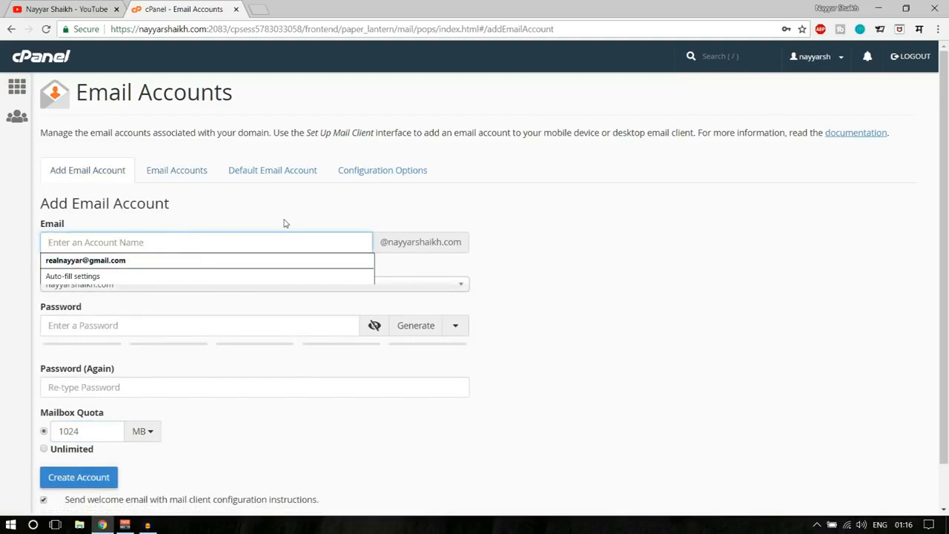
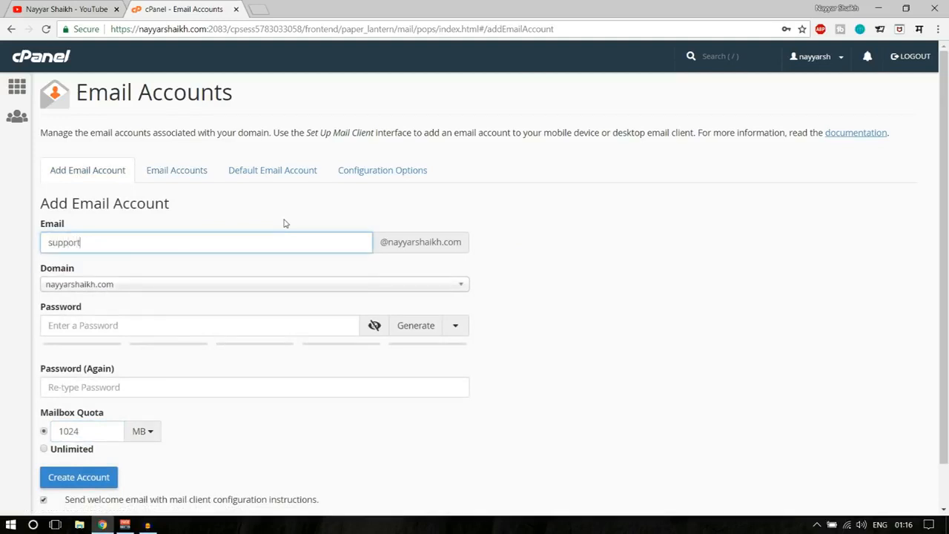
{"action": "left_click_drag", "start_coordinate": [380, 244], "coordinate": [463, 244]}
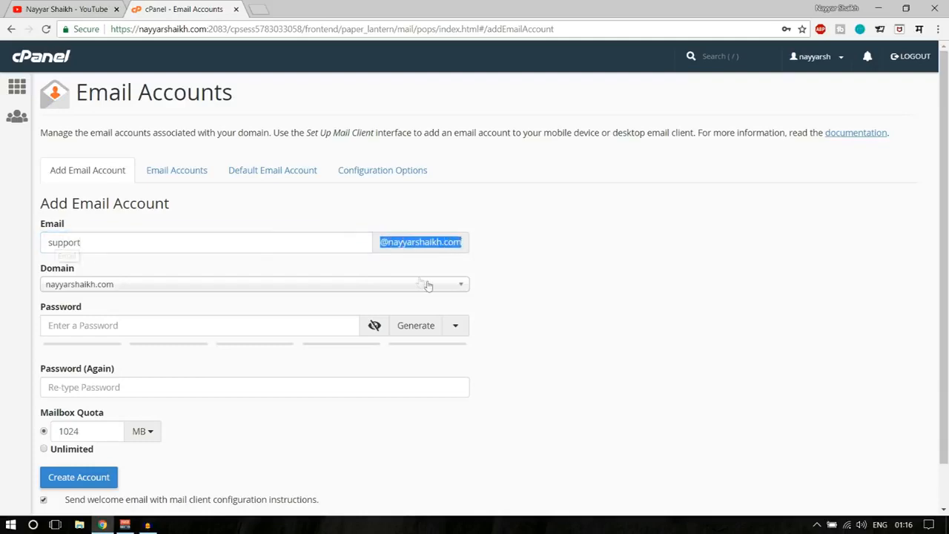
- Enter the new account's password and repeat it in Password (Again)
{"action": "left_click", "coordinate": [555, 258]}
{"action": "scroll", "coordinate": [585, 299], "scroll_direction": "down", "scroll_amount": 1}
{"action": "left_click", "coordinate": [98, 279]}
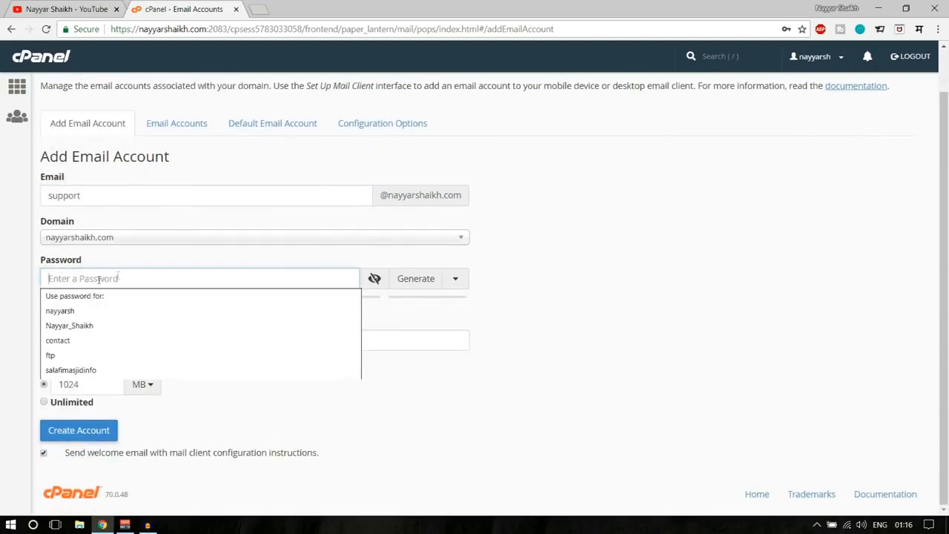
{"action": "type", "text": "p"}
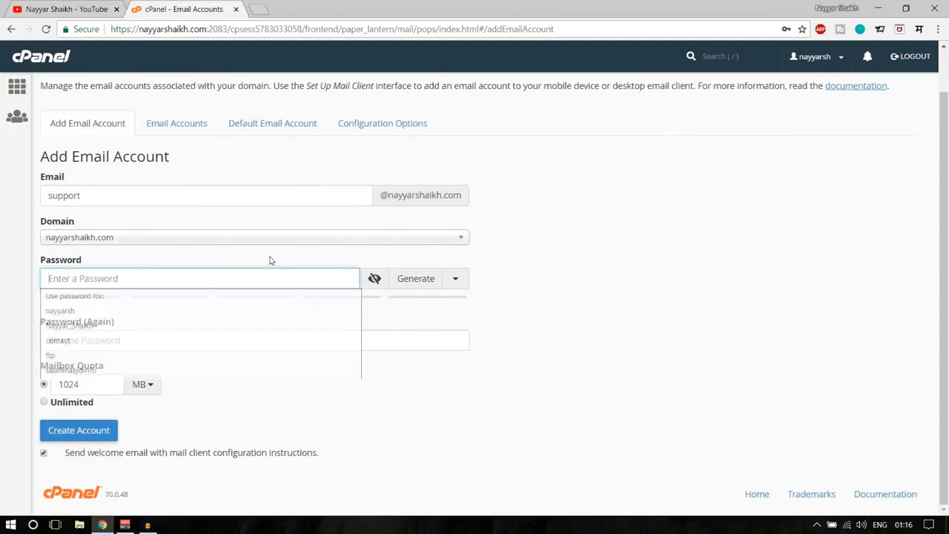
{"action": "type", "text": "*********"}
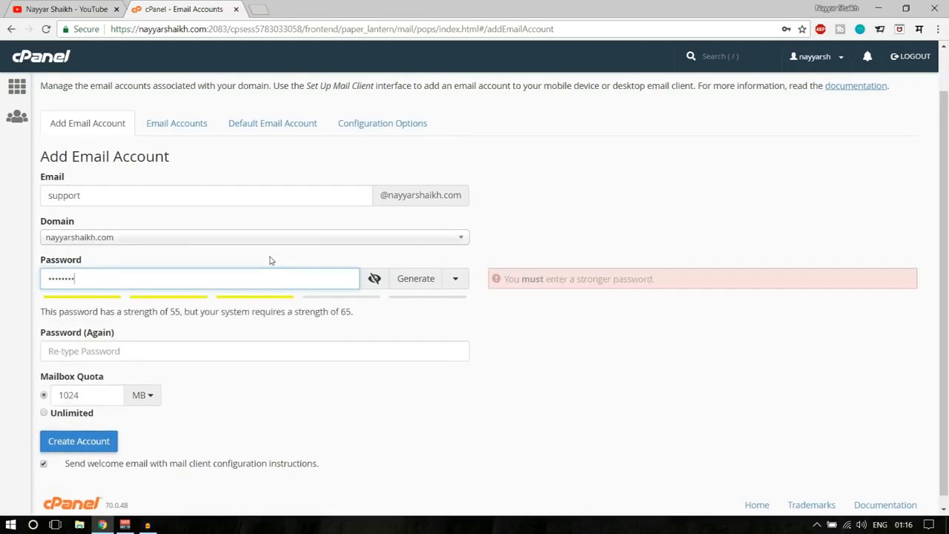
{"action": "type", "text": "*"}
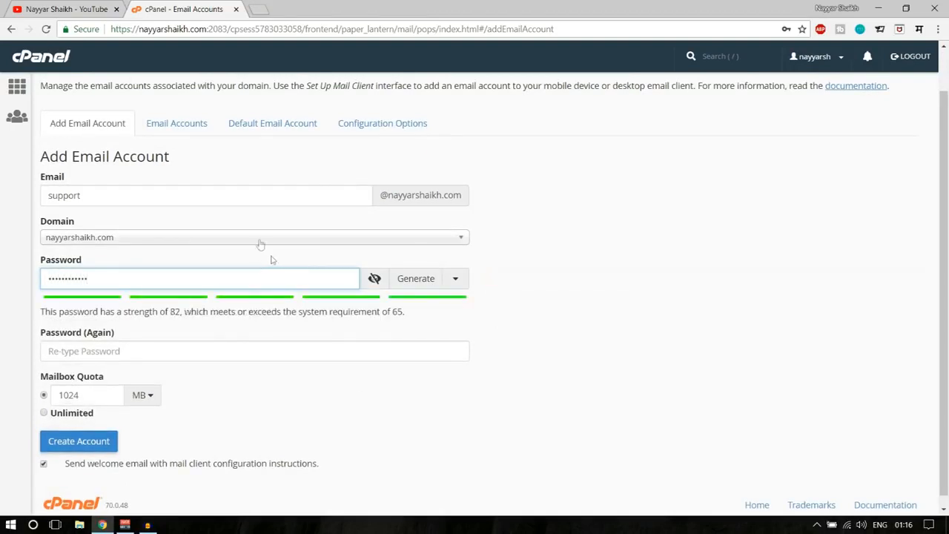
{"action": "left_click", "coordinate": [229, 350]}
{"action": "type", "text": "******"}
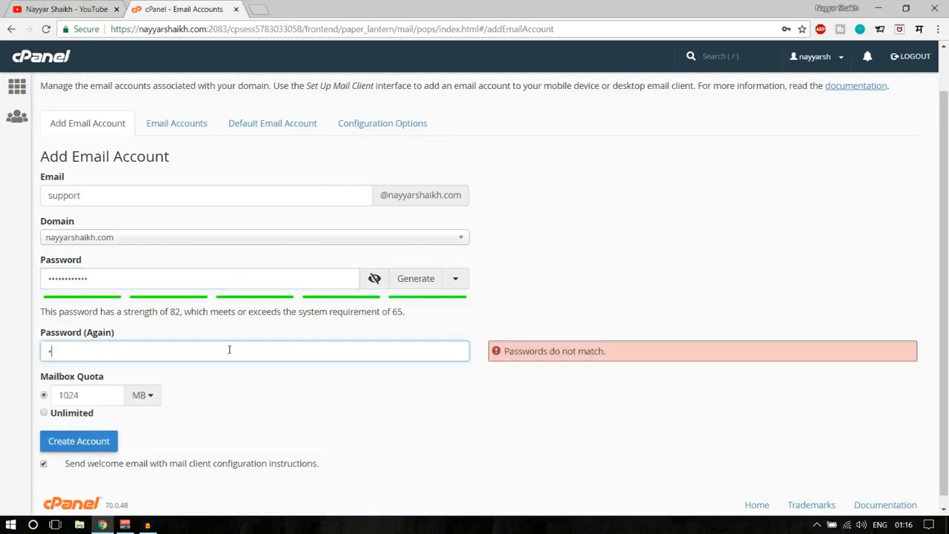
{"action": "type", "text": "******"}
{"action": "left_click", "coordinate": [700, 311]}
- Keep the mailbox quota at 1024 MB and create the account
{"action": "scroll", "coordinate": [700, 311], "scroll_direction": "down", "scroll_amount": 1}
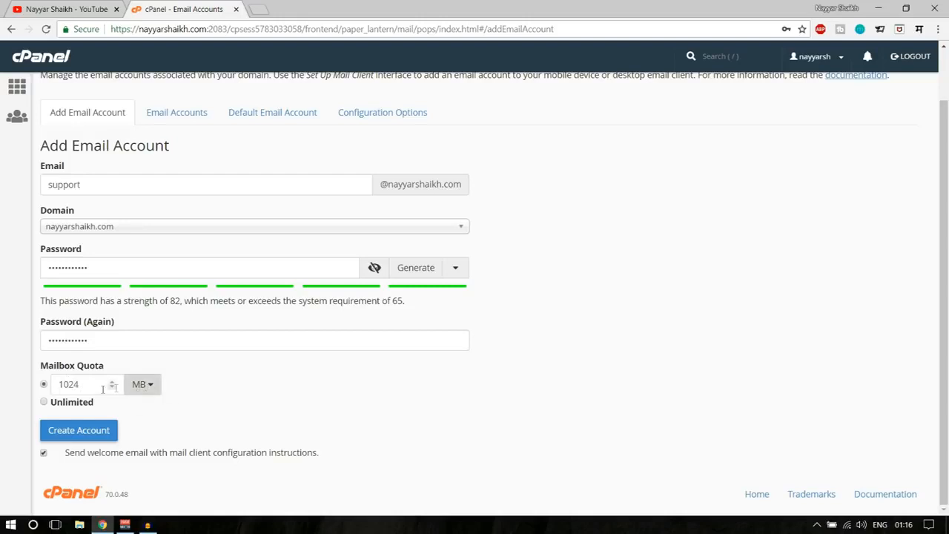
{"action": "double_click", "coordinate": [82, 384]}
{"action": "left_click", "coordinate": [226, 389]}
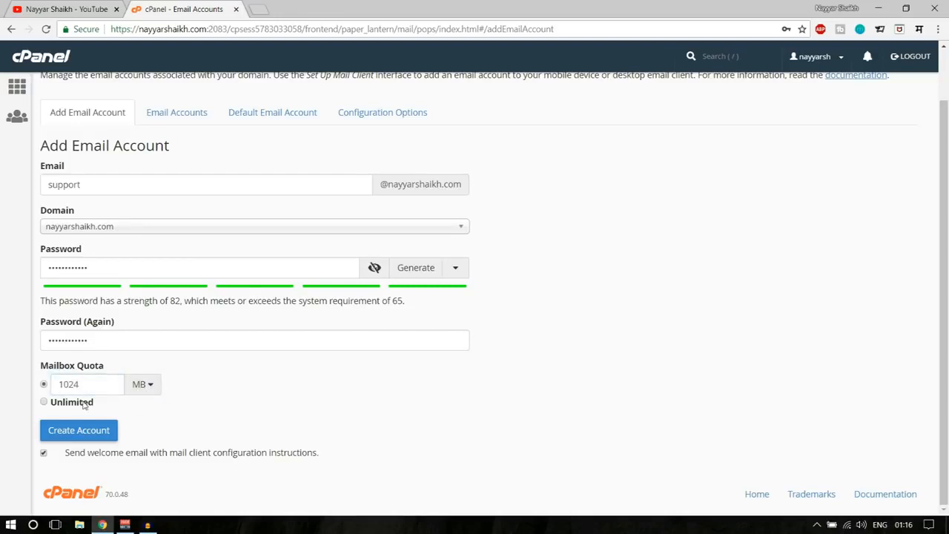
{"action": "left_click", "coordinate": [45, 403]}
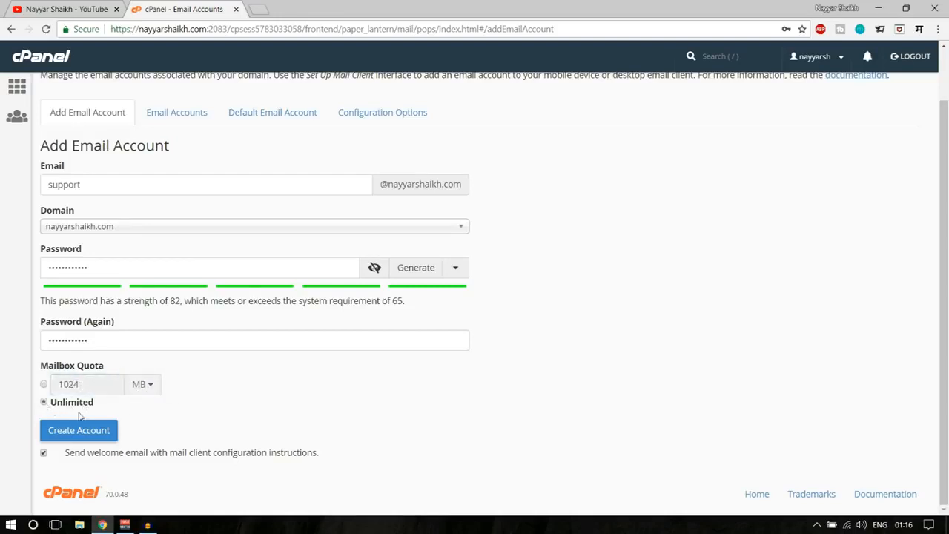
{"action": "left_click", "coordinate": [45, 384]}
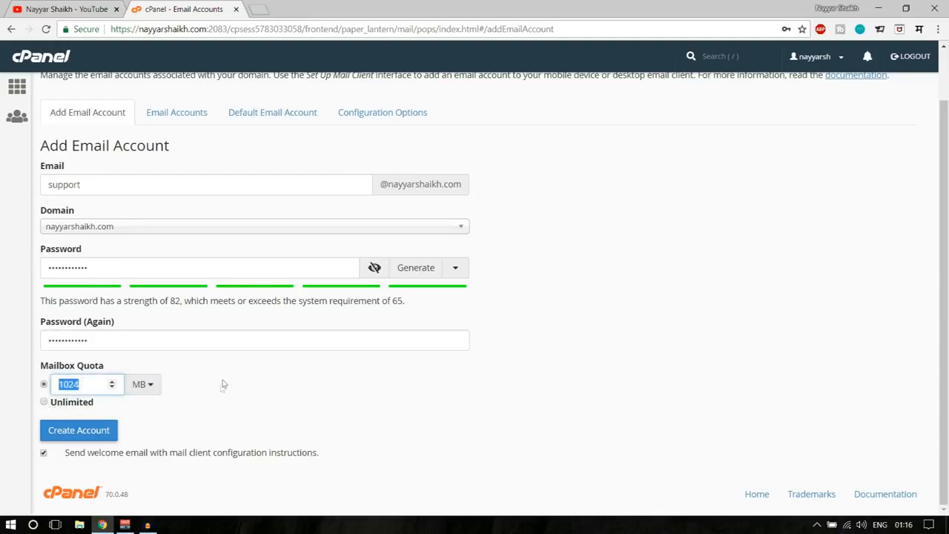
{"action": "left_click", "coordinate": [86, 436]}
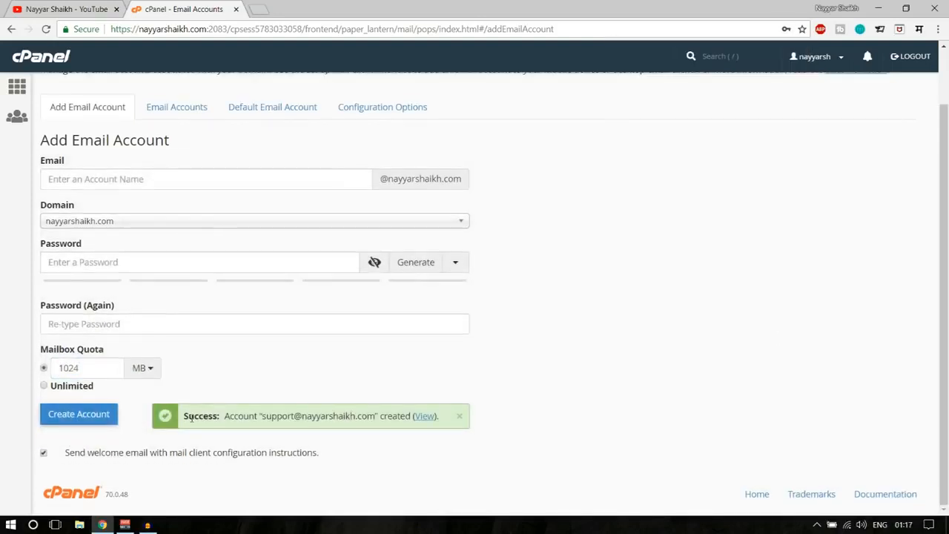
- Highlight the new support address in the success message, then show Configuration Options
{"action": "left_click_drag", "start_coordinate": [186, 414], "coordinate": [355, 419]}
{"action": "left_click", "coordinate": [269, 426]}
{"action": "left_click_drag", "start_coordinate": [261, 419], "coordinate": [376, 418]}
{"action": "key", "text": "ctrl+c"}
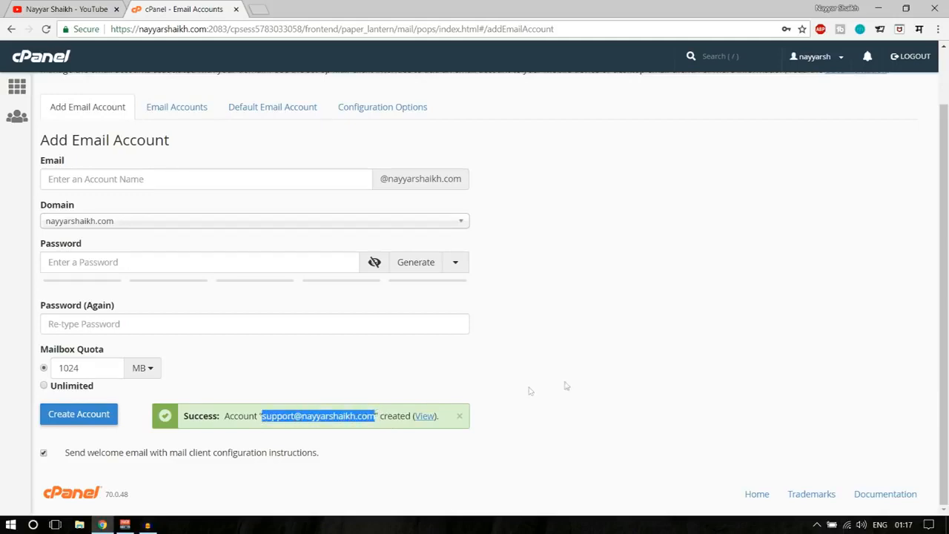
{"action": "scroll", "coordinate": [530, 391], "scroll_direction": "up", "scroll_amount": 1}
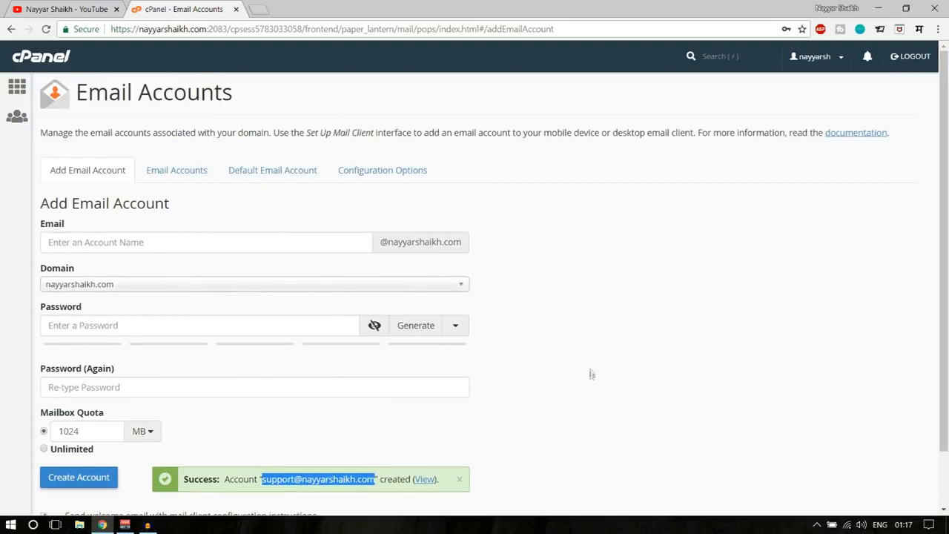
{"action": "left_click", "coordinate": [377, 175]}
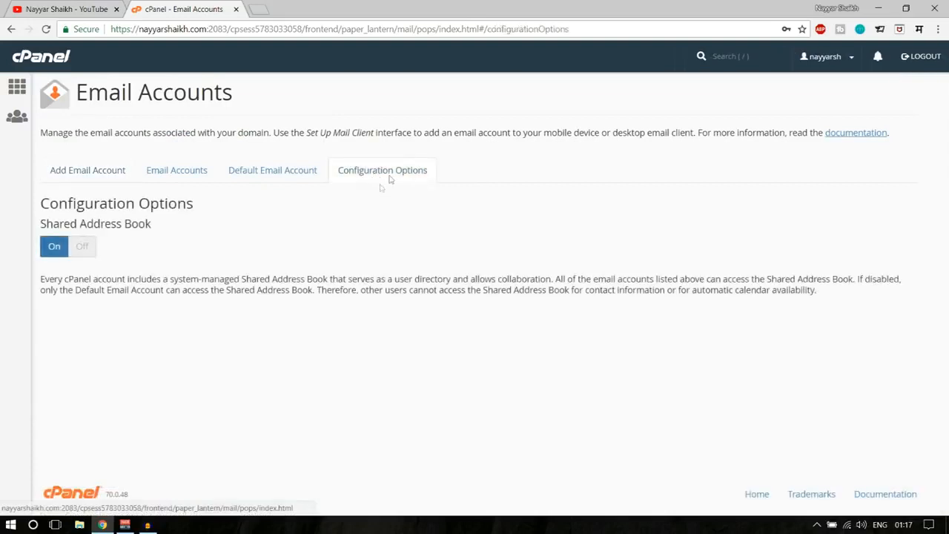
- Load gmail.com in a new browser tab
{"action": "left_click", "coordinate": [94, 176]}
{"action": "left_click", "coordinate": [258, 8]}
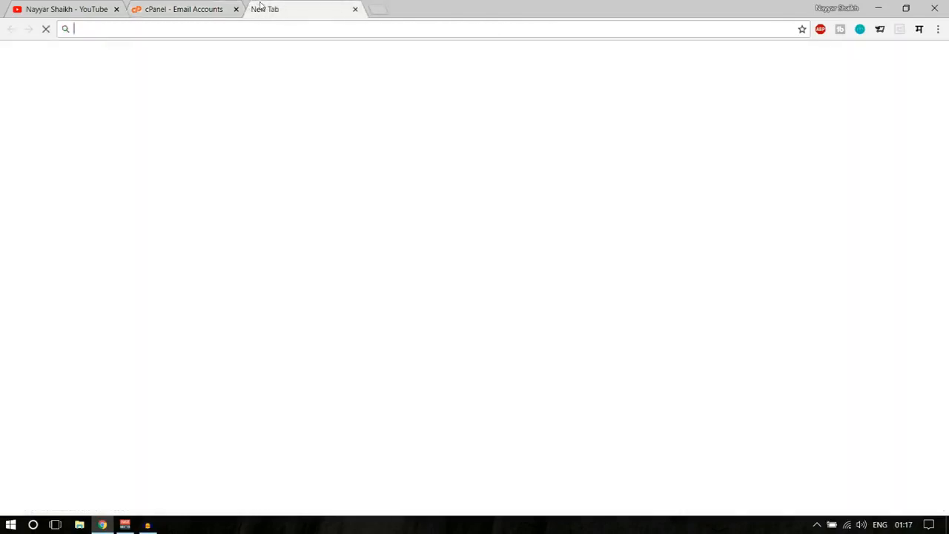
{"action": "type", "text": "gmail.com"}
{"action": "key", "text": "Return"}
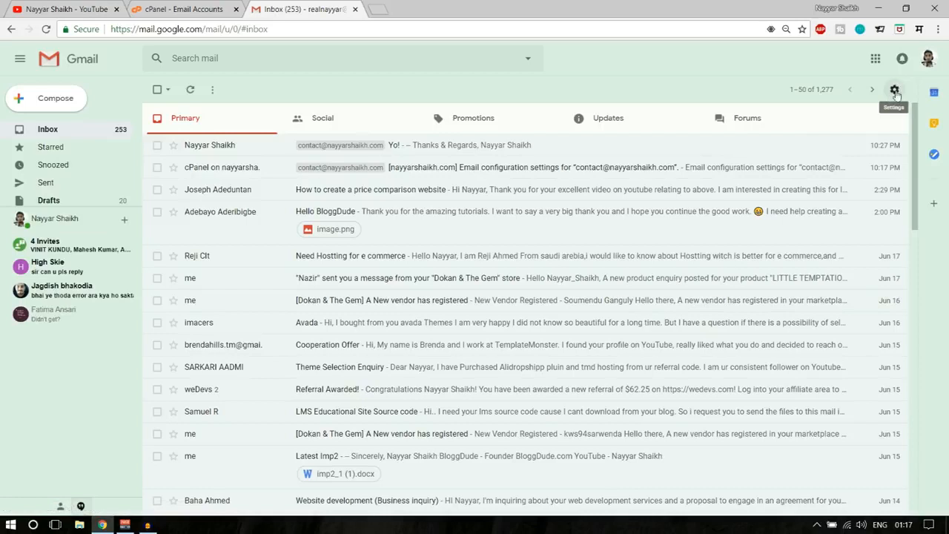
- Go to Gmail Settings > Accounts and Import and review the existing POP3 account
{"action": "left_click", "coordinate": [896, 90]}
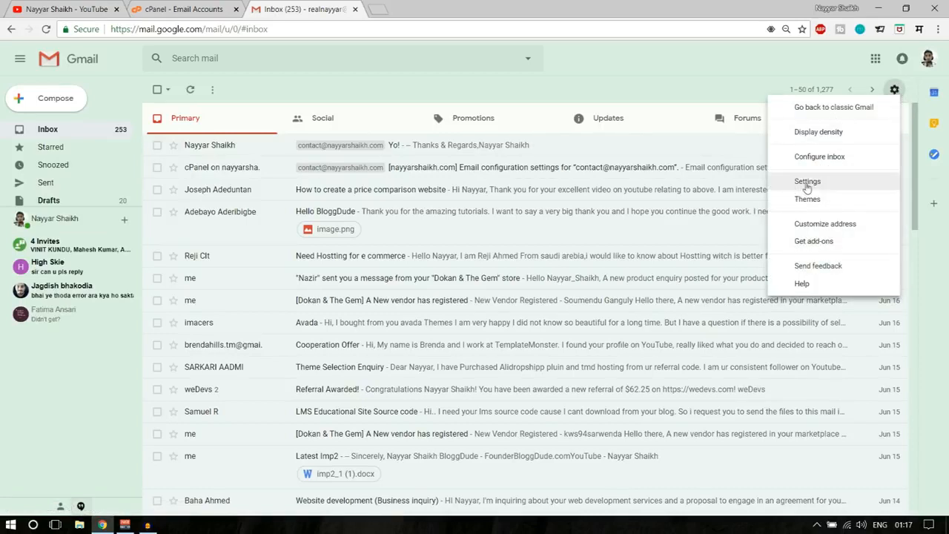
{"action": "left_click", "coordinate": [798, 186]}
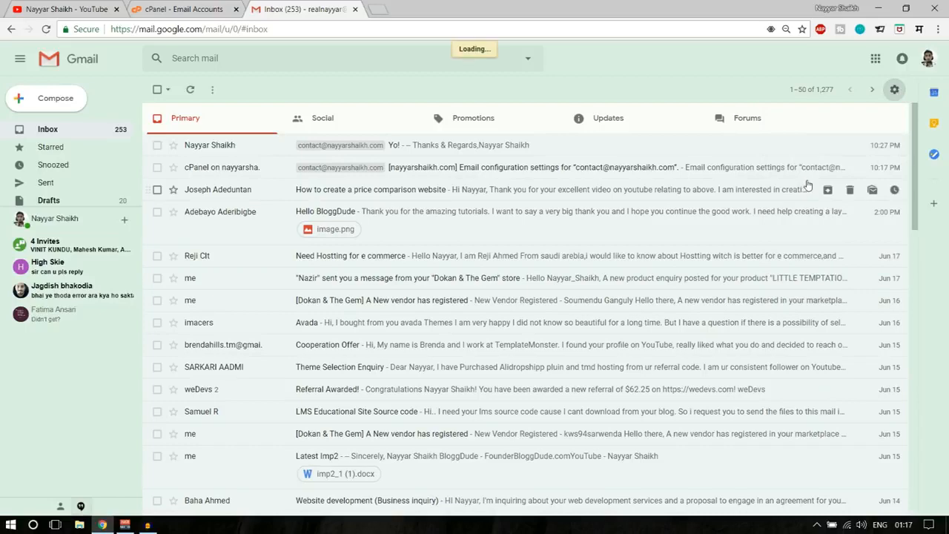
{"action": "scroll", "coordinate": [723, 314], "scroll_direction": "down", "scroll_amount": 2}
{"action": "scroll", "coordinate": [723, 314], "scroll_direction": "up", "scroll_amount": 2}
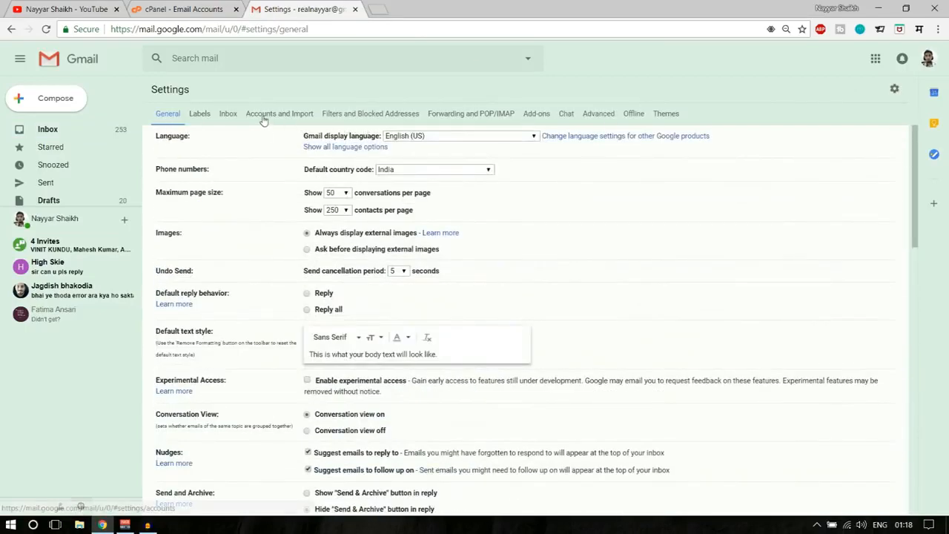
{"action": "left_click", "coordinate": [293, 117]}
{"action": "scroll", "coordinate": [579, 239], "scroll_direction": "down", "scroll_amount": 2}
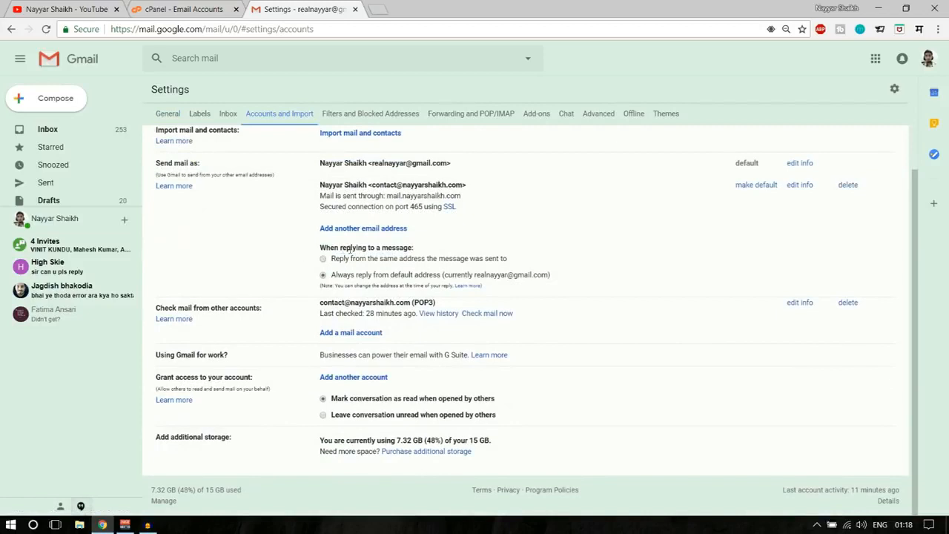
{"action": "left_click_drag", "start_coordinate": [155, 311], "coordinate": [426, 305]}
{"action": "left_click", "coordinate": [277, 310]}
{"action": "left_click", "coordinate": [378, 303]}
{"action": "left_click_drag", "start_coordinate": [318, 304], "coordinate": [385, 304]}
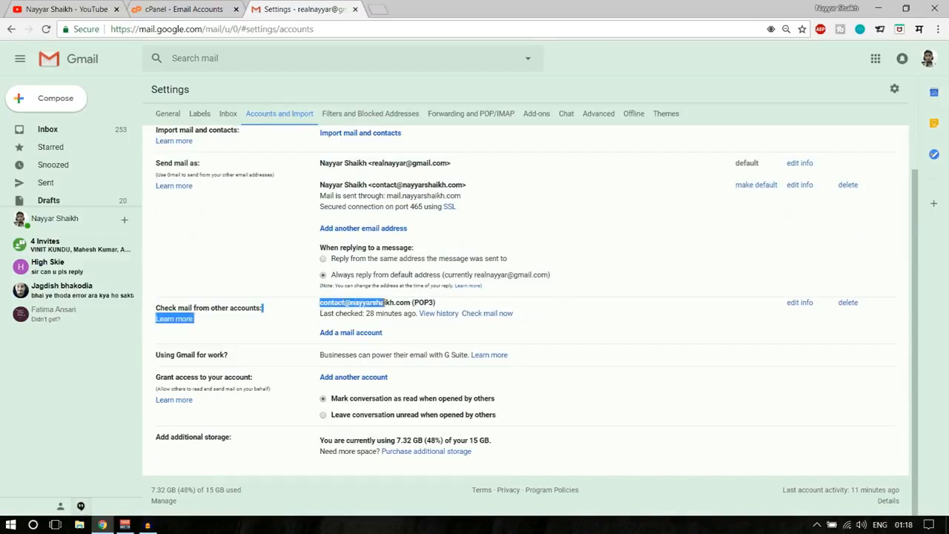
{"action": "left_click", "coordinate": [384, 303]}
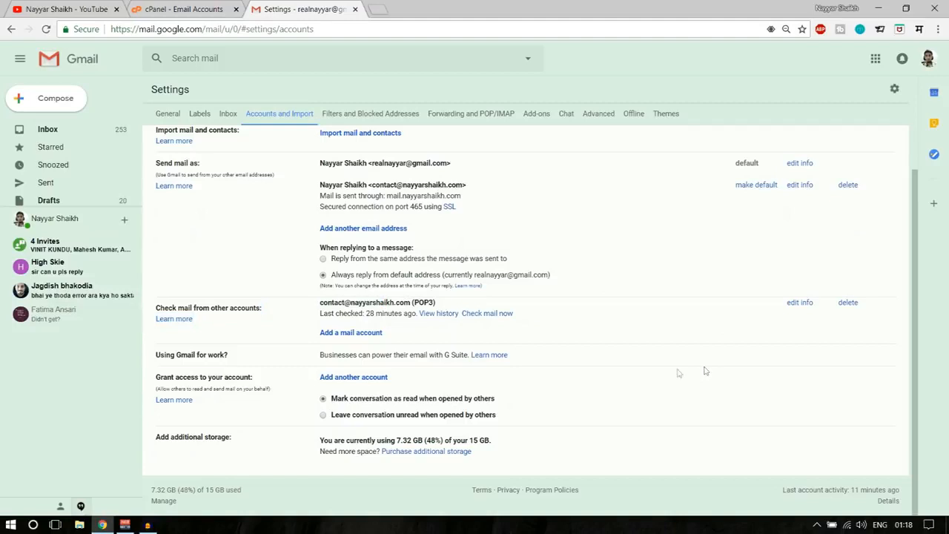
- Begin adding a mail account to check, pasting the support address
{"action": "left_click", "coordinate": [360, 338]}
{"action": "left_click_drag", "start_coordinate": [166, 13], "coordinate": [467, 119]}
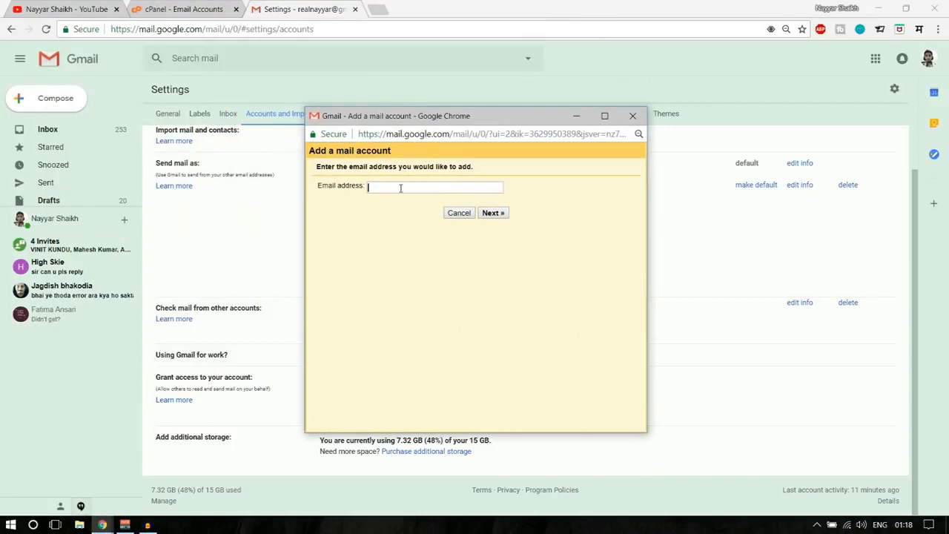
{"action": "key", "text": "ctrl+v"}
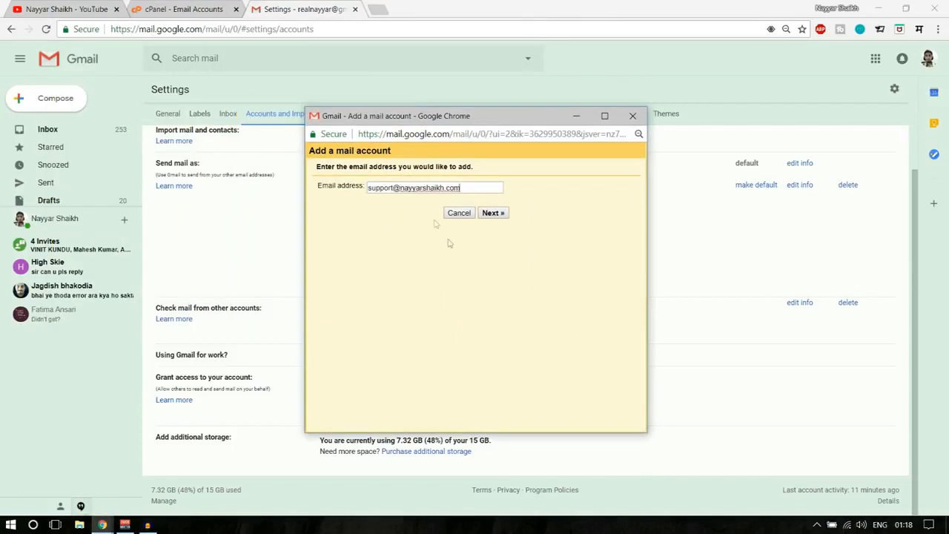
{"action": "left_click", "coordinate": [491, 213]}
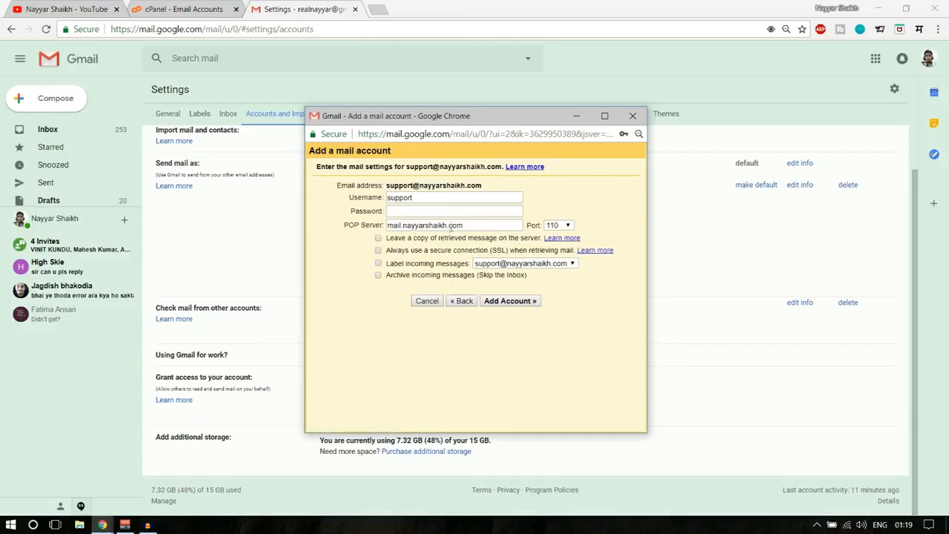
- Replace the username with the full support address and enter the mailbox password
{"action": "key", "text": "ctrl+a"}
{"action": "key", "text": "ctrl+v"}
{"action": "left_click", "coordinate": [412, 211]}
{"action": "type", "text": "•"}
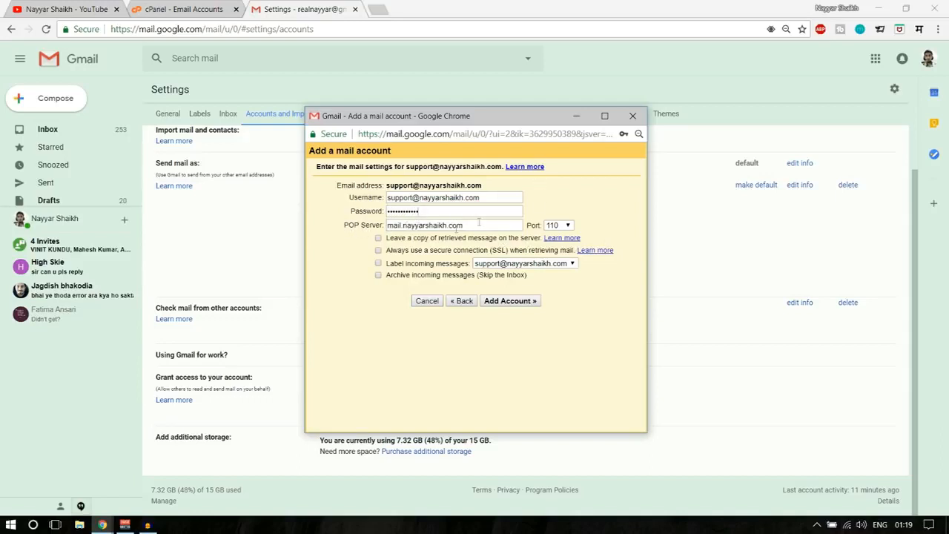
{"action": "left_click_drag", "start_coordinate": [480, 226], "coordinate": [380, 231]}
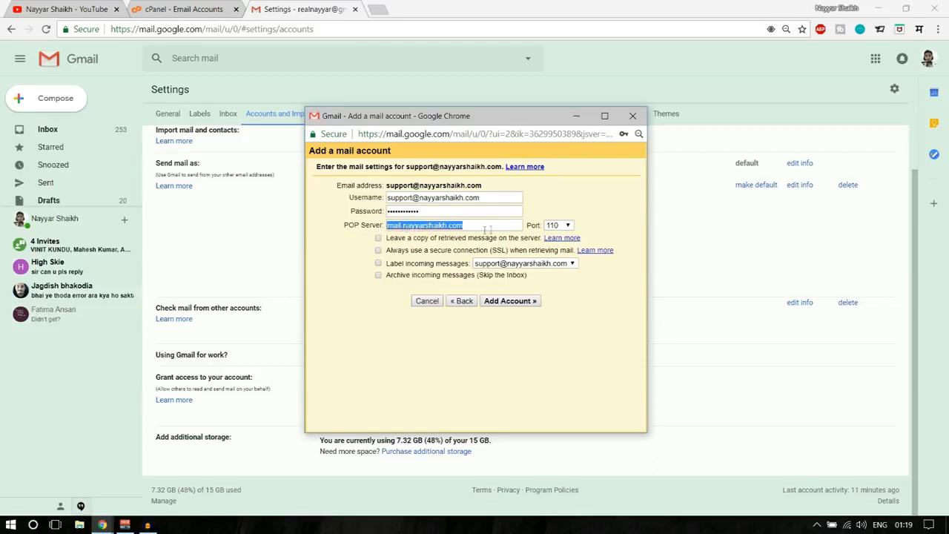
- Set the POP port to 995 and enable labelling of incoming support messages
{"action": "left_click", "coordinate": [562, 229]}
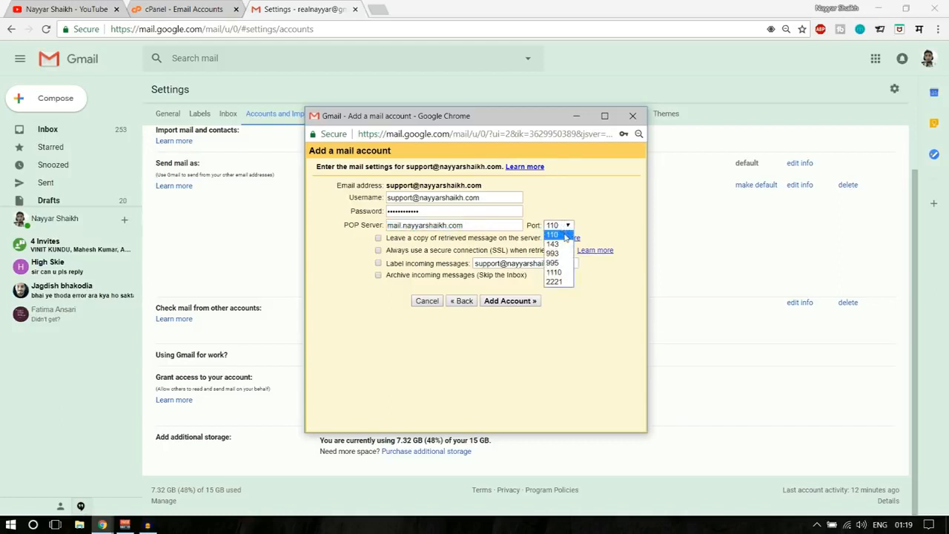
{"action": "left_click", "coordinate": [558, 234]}
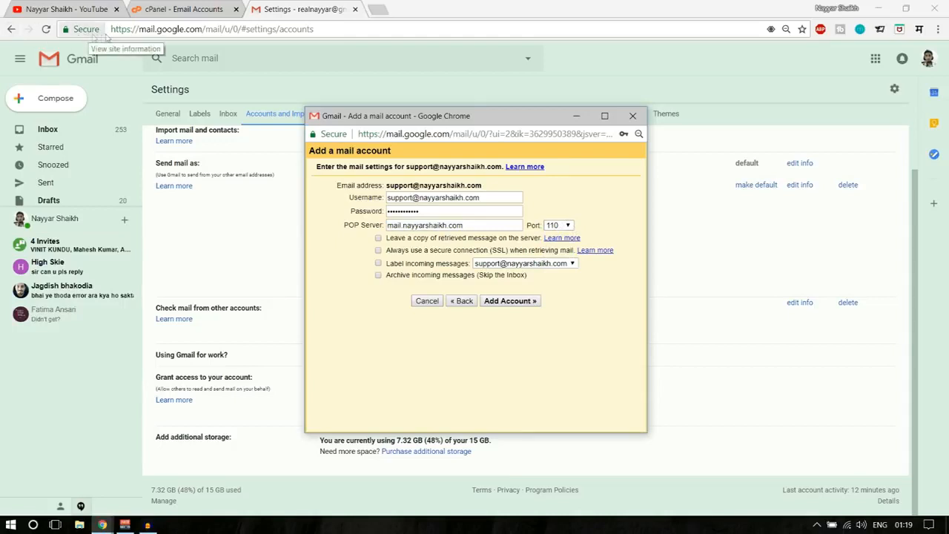
{"action": "left_click", "coordinate": [569, 225]}
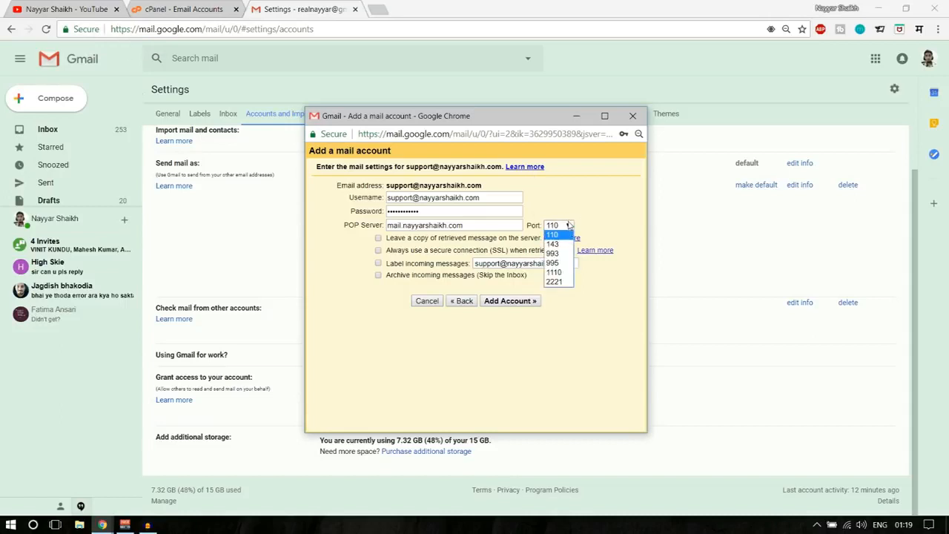
{"action": "left_click", "coordinate": [556, 264]}
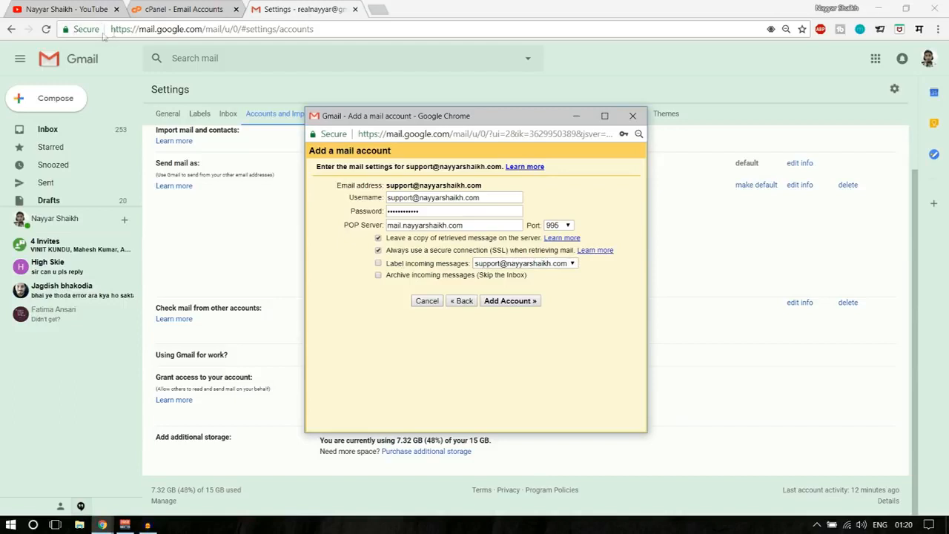
{"action": "left_click_drag", "start_coordinate": [112, 28], "coordinate": [144, 43]}
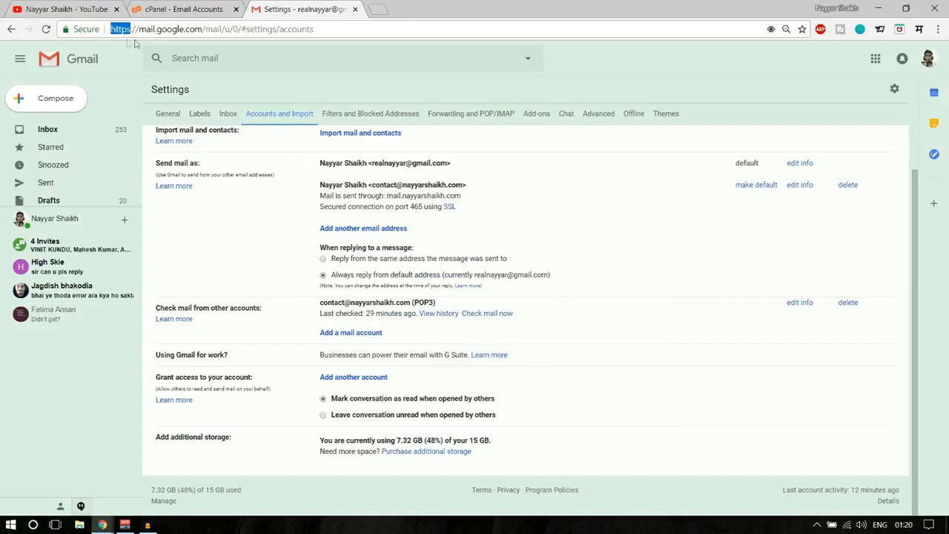
{"action": "mouse_move", "coordinate": [102, 525]}
{"action": "left_click", "coordinate": [195, 484]}
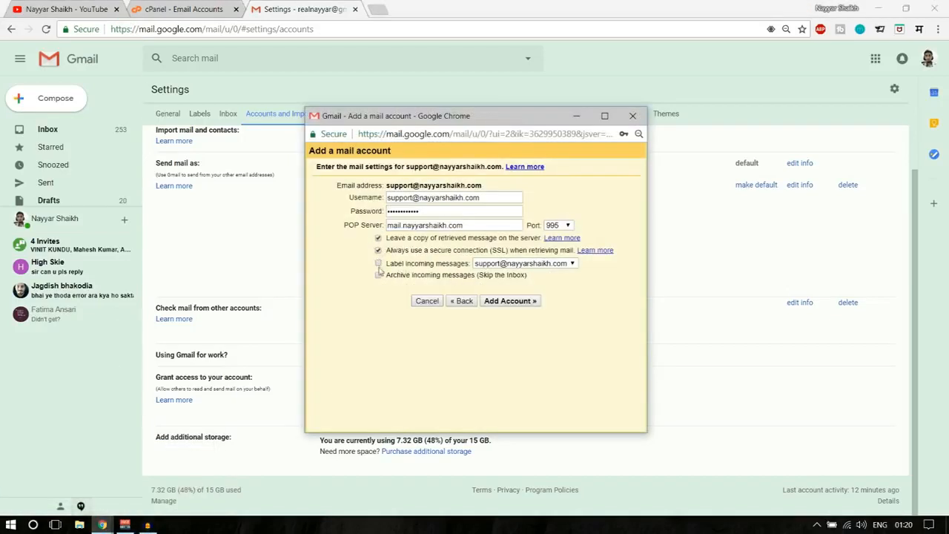
{"action": "left_click", "coordinate": [379, 264]}
- Add the POP account and keep the pre-filled sender name for Send mail as
{"action": "left_click", "coordinate": [511, 302]}
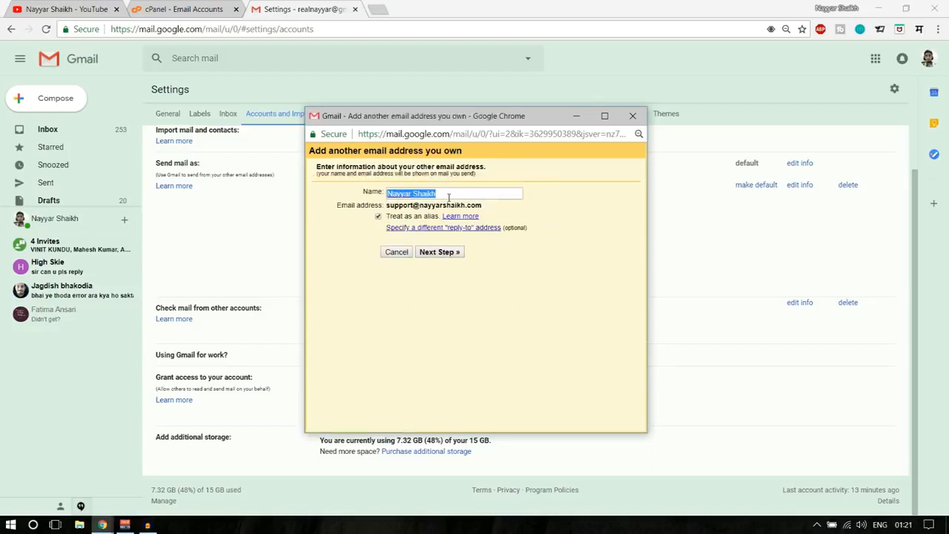
{"action": "left_click", "coordinate": [451, 195]}
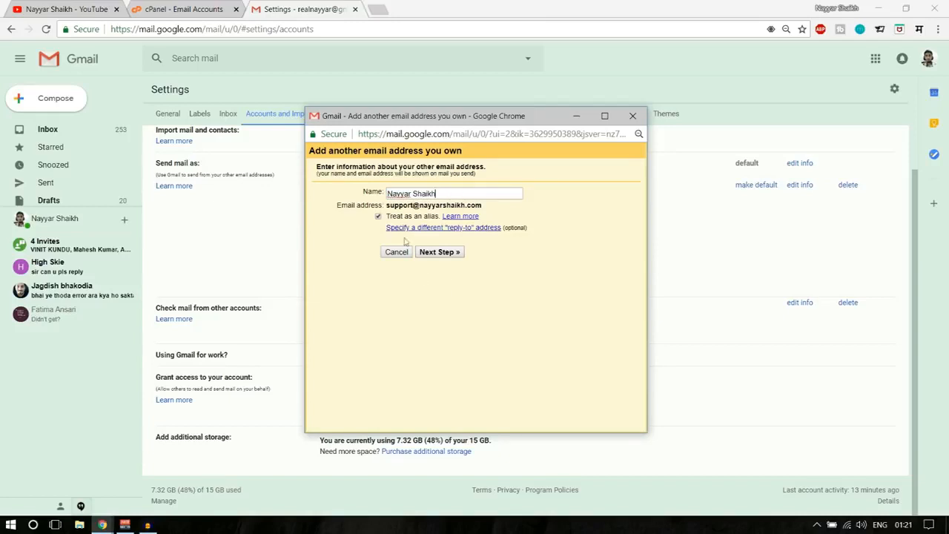
{"action": "left_click", "coordinate": [452, 256]}
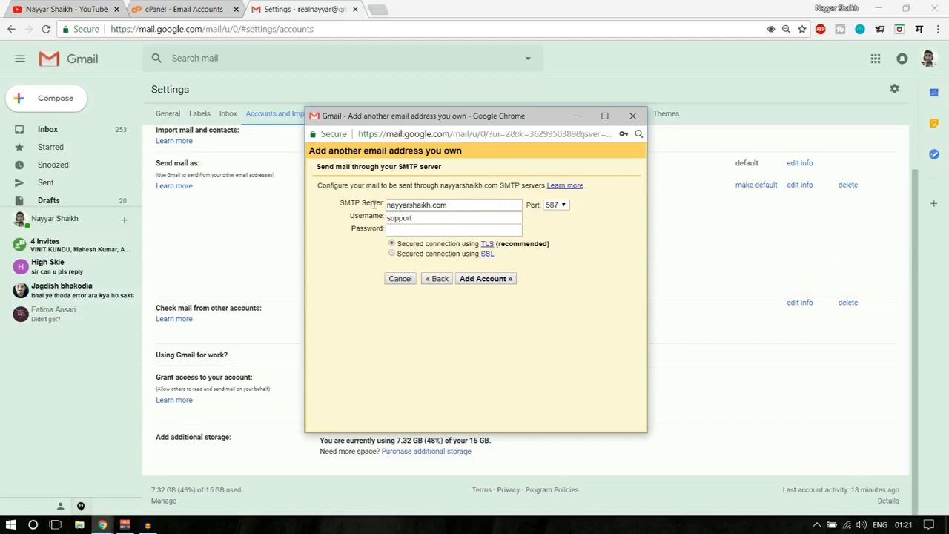
- Use the full support address as SMTP username and prefix the SMTP server with 'mail.'
{"action": "left_click_drag", "start_coordinate": [449, 205], "coordinate": [368, 204]}
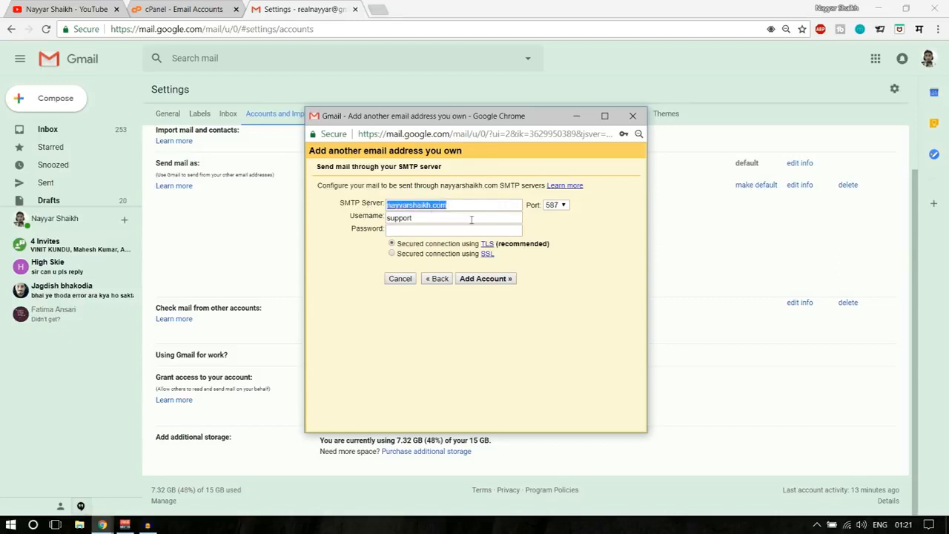
{"action": "left_click_drag", "start_coordinate": [435, 218], "coordinate": [377, 220]}
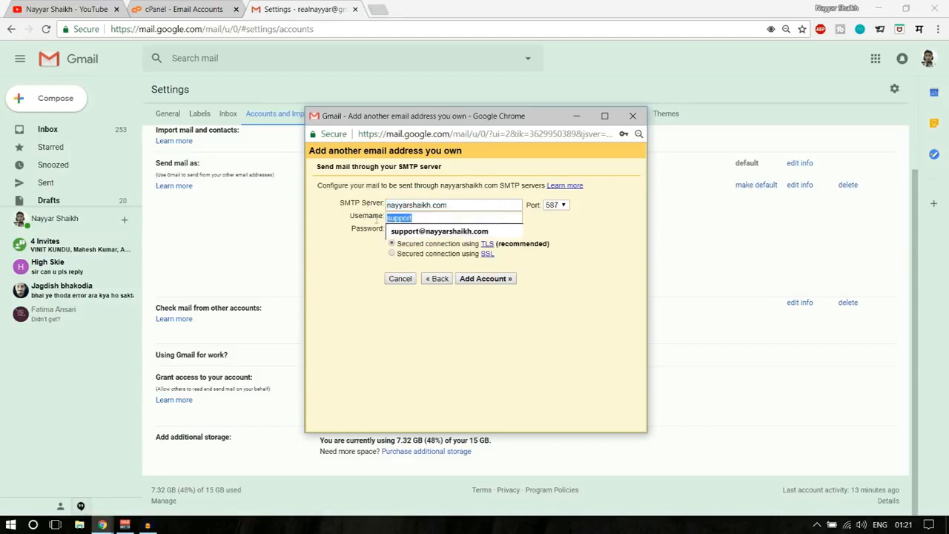
{"action": "left_click", "coordinate": [442, 232]}
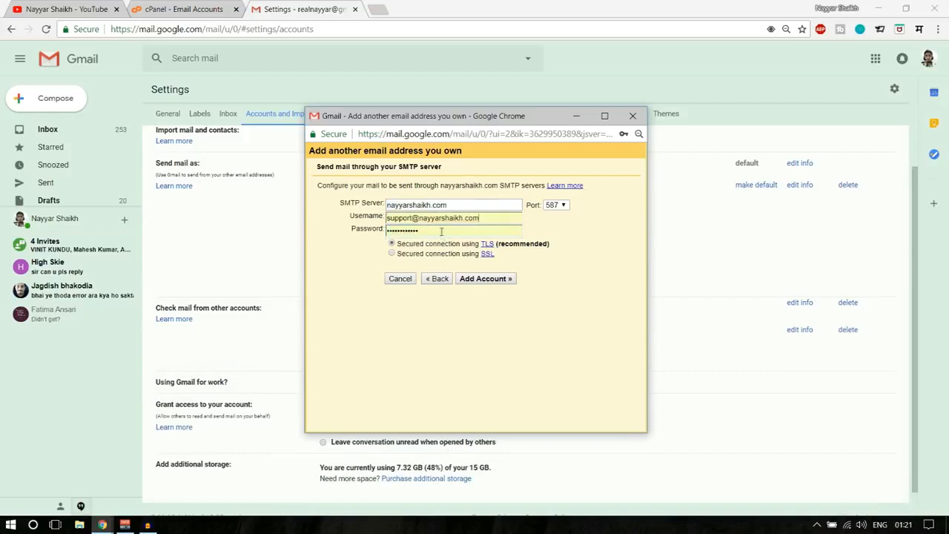
{"action": "left_click", "coordinate": [485, 217]}
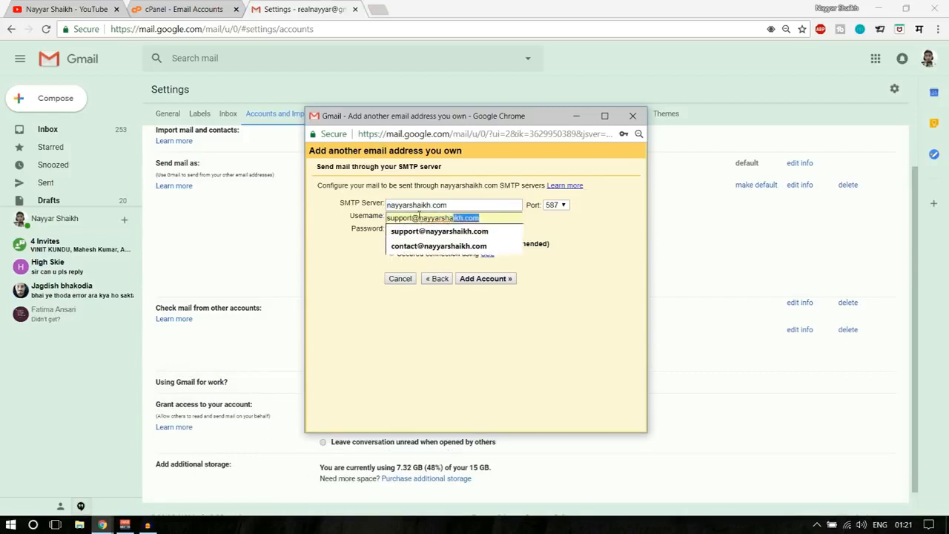
{"action": "left_click", "coordinate": [486, 233]}
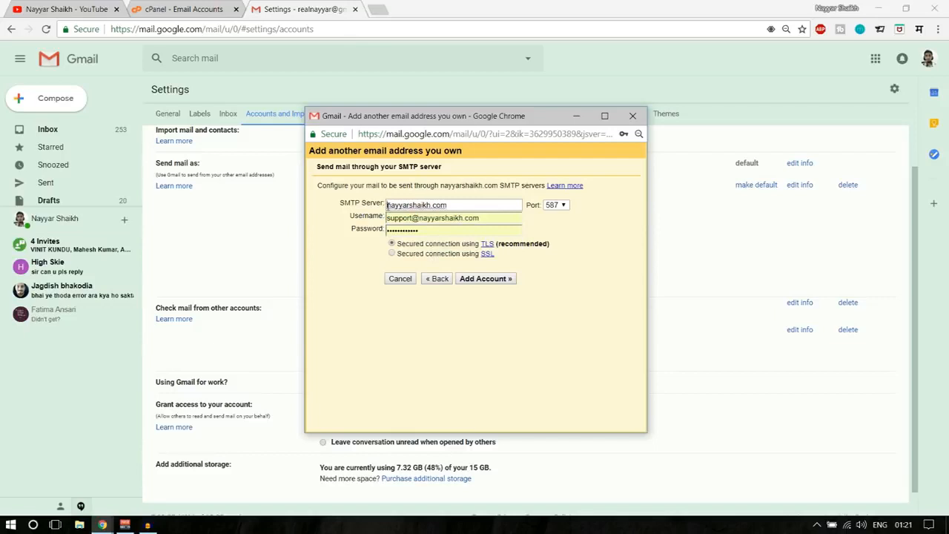
{"action": "left_click_drag", "start_coordinate": [471, 207], "coordinate": [383, 204]}
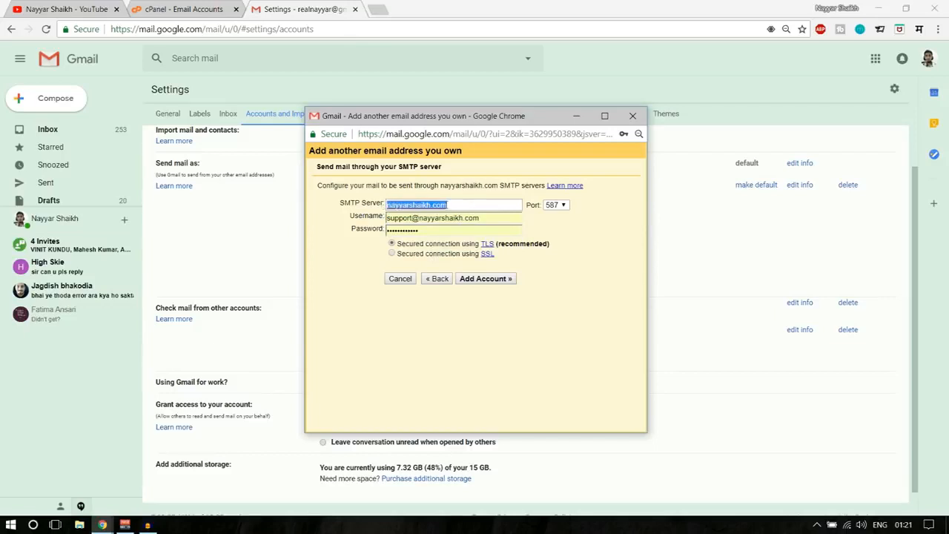
{"action": "left_click", "coordinate": [389, 205]}
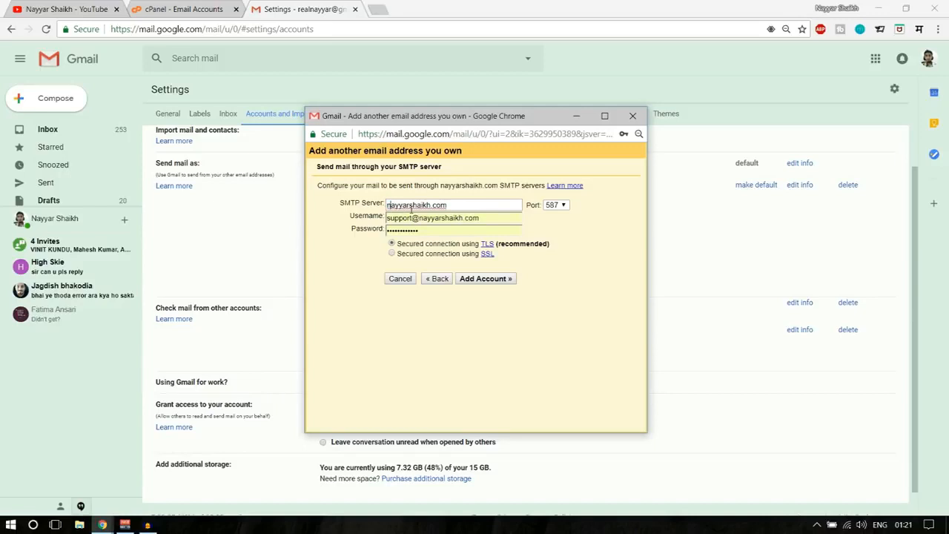
{"action": "type", "text": "mail."}
- From cPanel Home, go to Email Accounts and open Access Webmail for the support mailbox
{"action": "left_click", "coordinate": [195, 9]}
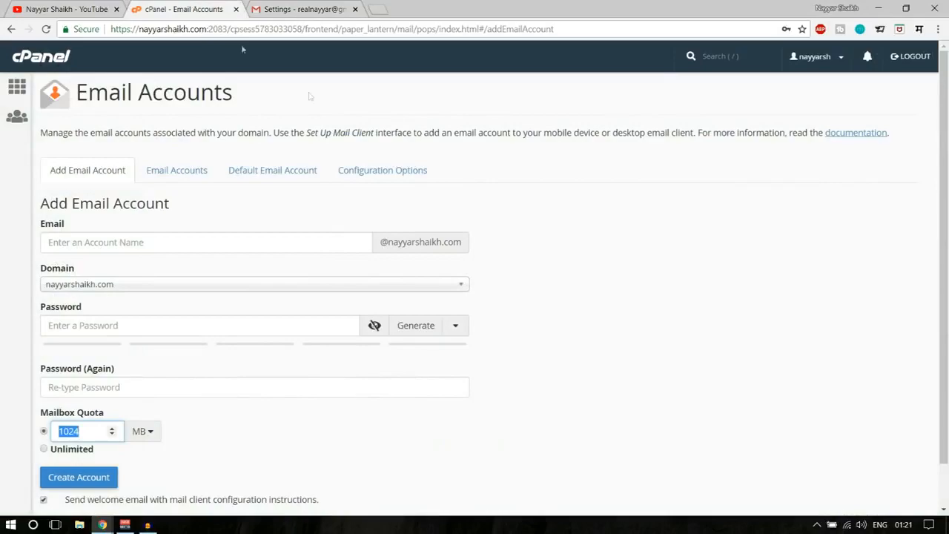
{"action": "left_click", "coordinate": [39, 61]}
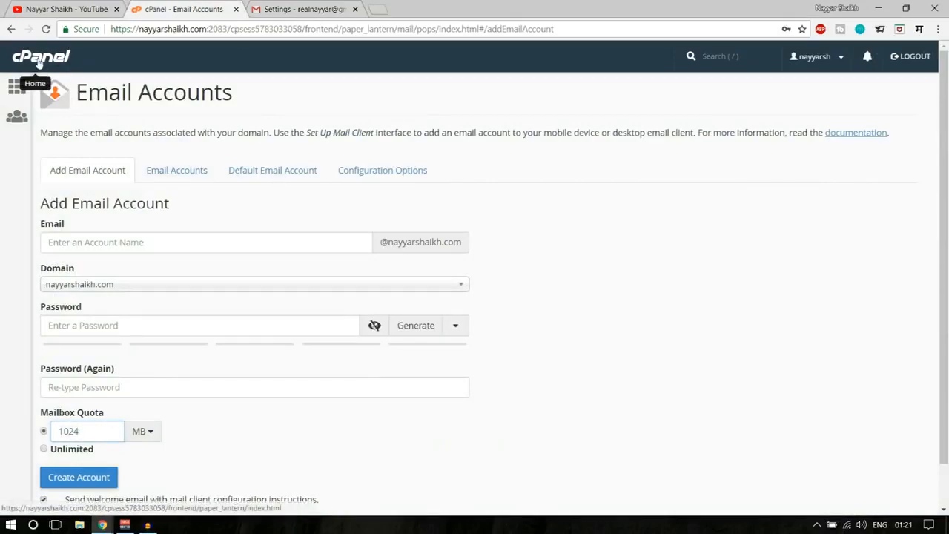
{"action": "scroll", "coordinate": [386, 318], "scroll_direction": "down", "scroll_amount": 5}
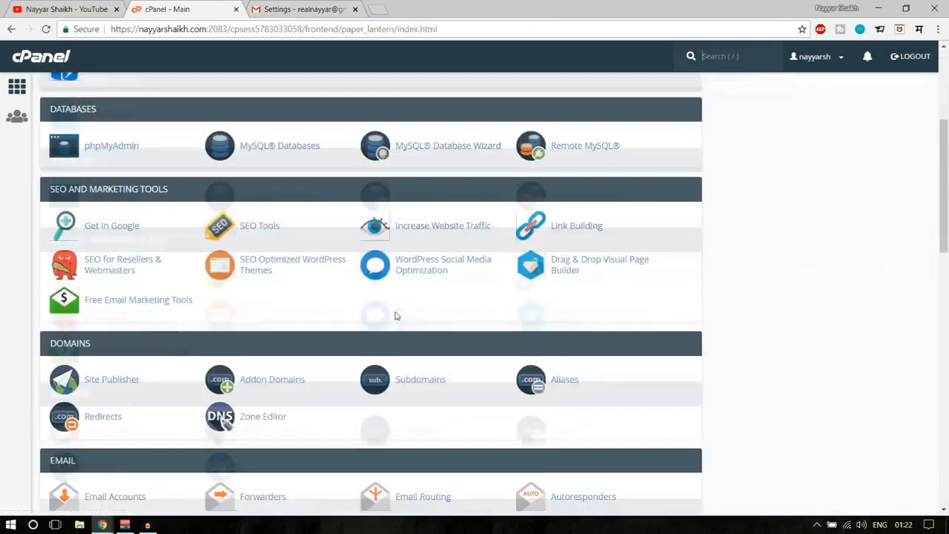
{"action": "scroll", "coordinate": [369, 323], "scroll_direction": "down", "scroll_amount": 2}
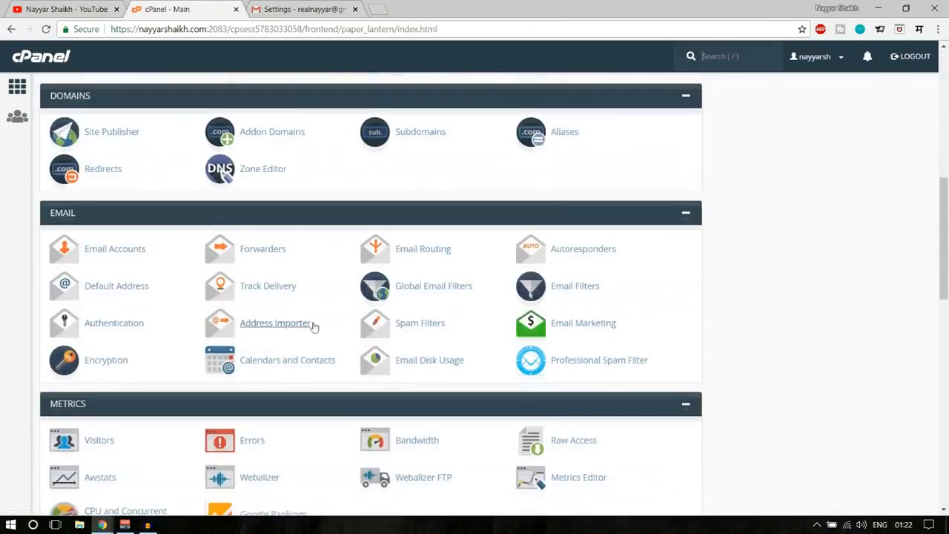
{"action": "left_click", "coordinate": [129, 253]}
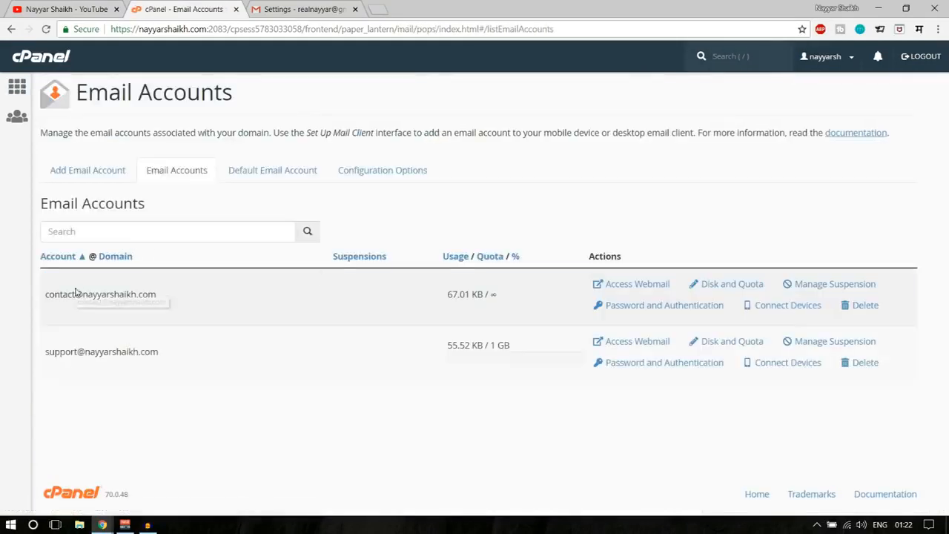
{"action": "left_click_drag", "start_coordinate": [43, 294], "coordinate": [157, 294]}
{"action": "left_click", "coordinate": [171, 298]}
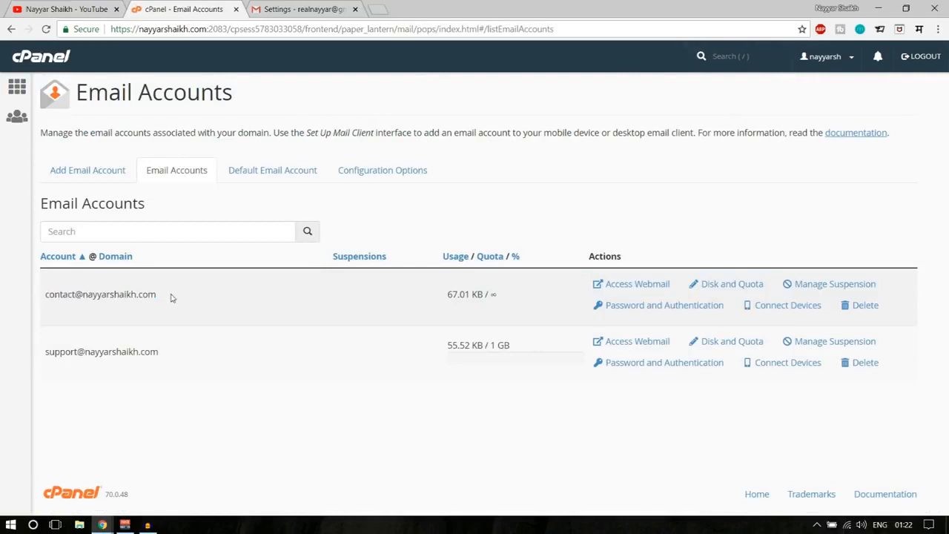
{"action": "left_click_drag", "start_coordinate": [43, 355], "coordinate": [161, 352]}
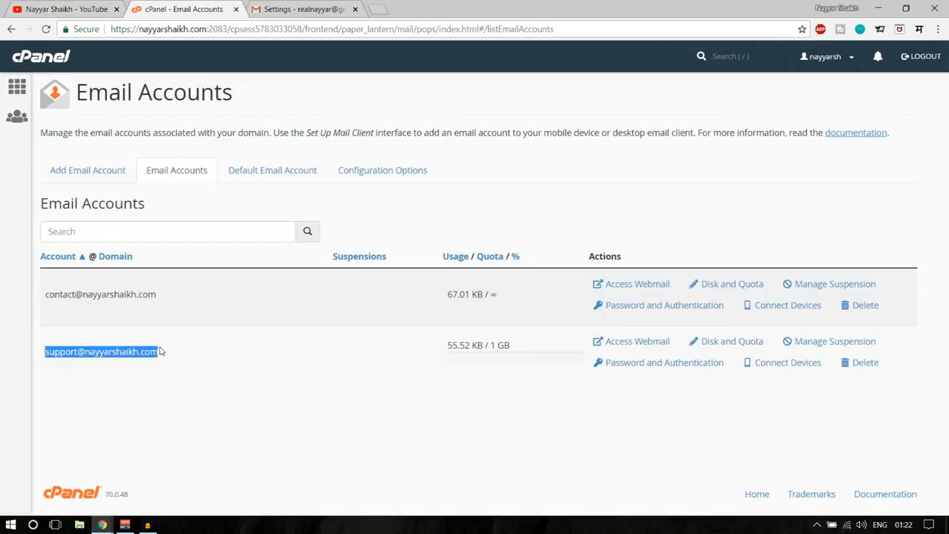
{"action": "left_click", "coordinate": [169, 350]}
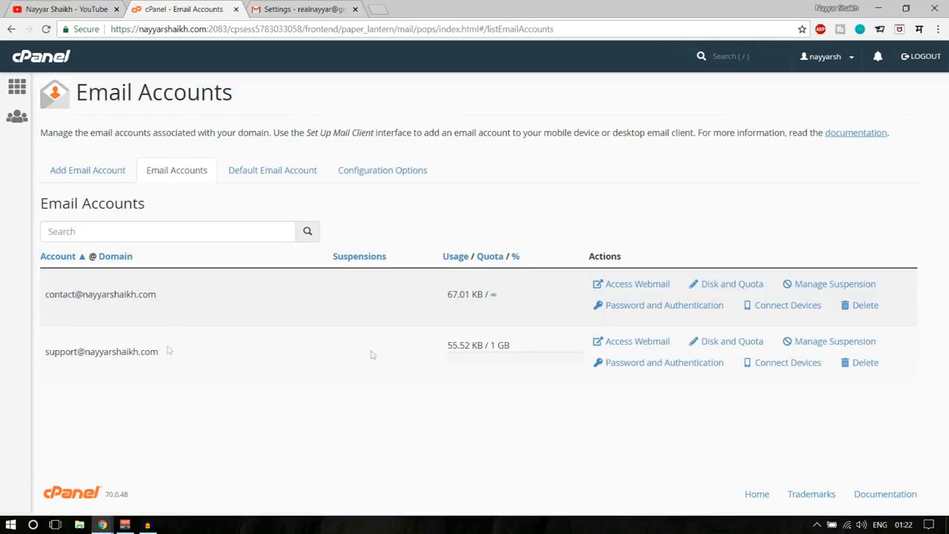
{"action": "left_click", "coordinate": [637, 342]}
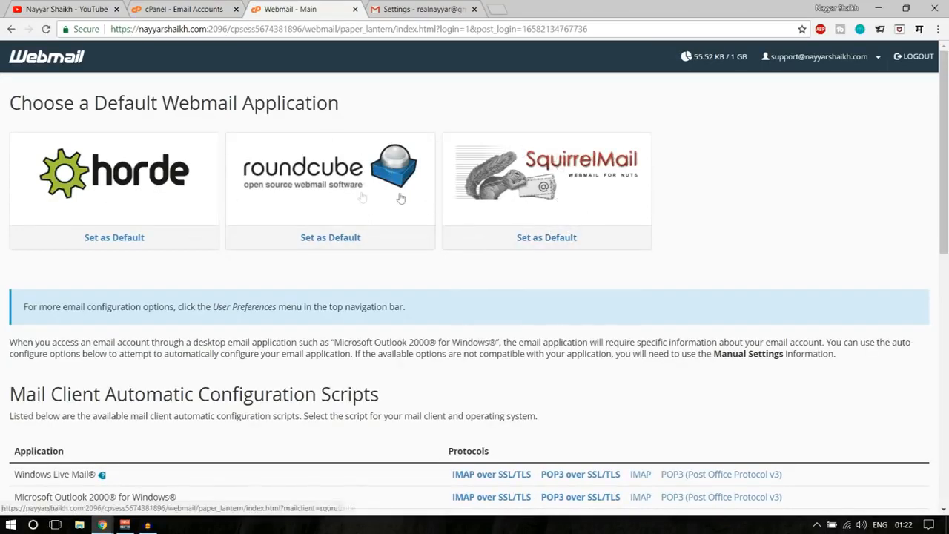
- Open the cPanel email configuration message in the support mailbox in Roundcube
{"action": "left_click", "coordinate": [333, 173]}
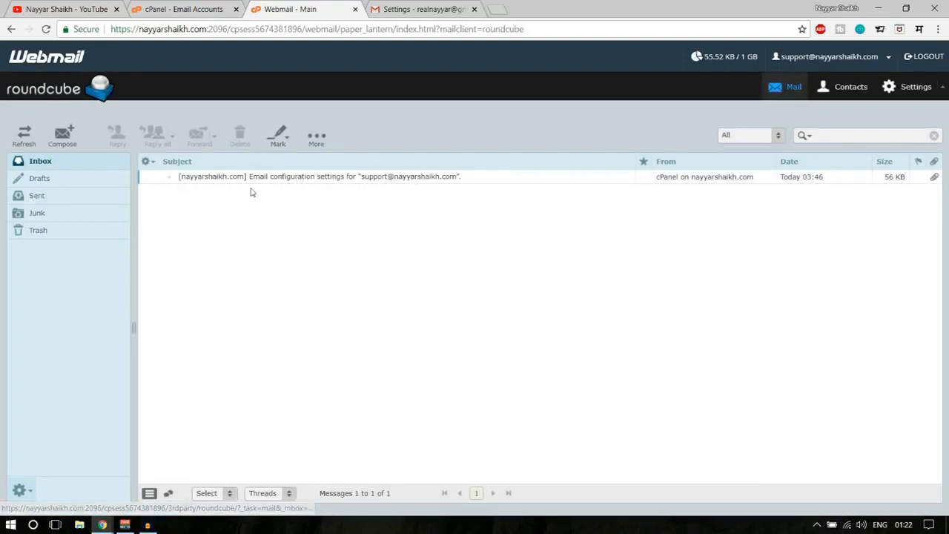
{"action": "left_click", "coordinate": [283, 179]}
{"action": "double_click", "coordinate": [283, 179]}
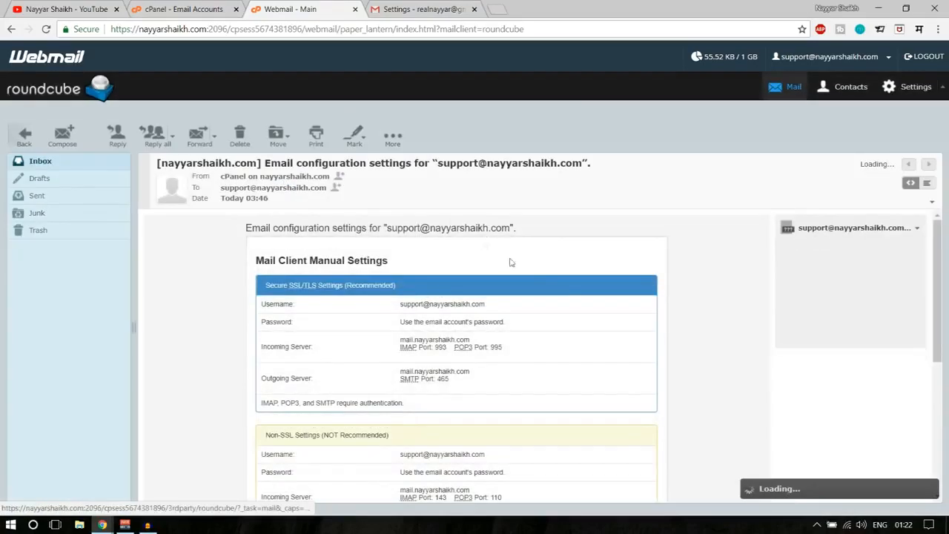
{"action": "scroll", "coordinate": [565, 280], "scroll_direction": "down", "scroll_amount": 2}
{"action": "scroll", "coordinate": [579, 310], "scroll_direction": "up", "scroll_amount": 2}
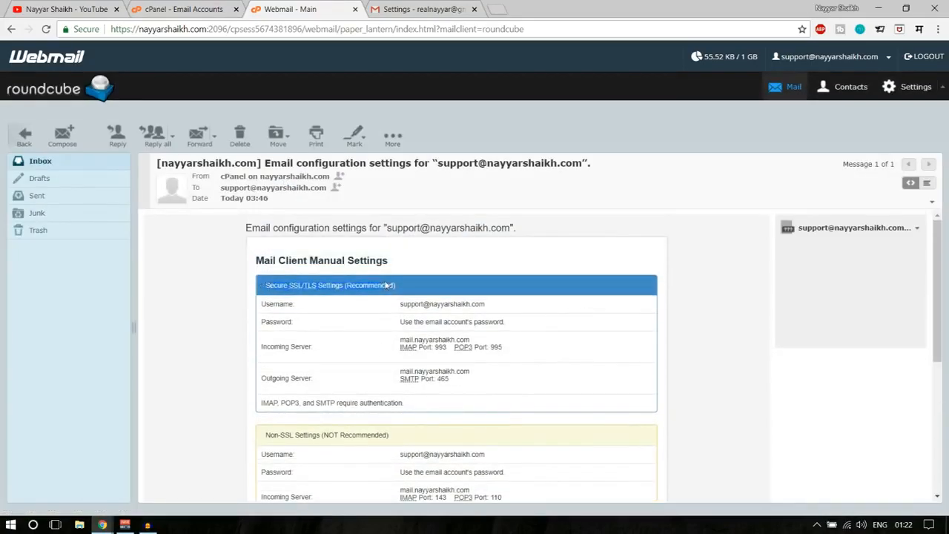
{"action": "left_click_drag", "start_coordinate": [460, 379], "coordinate": [385, 300]}
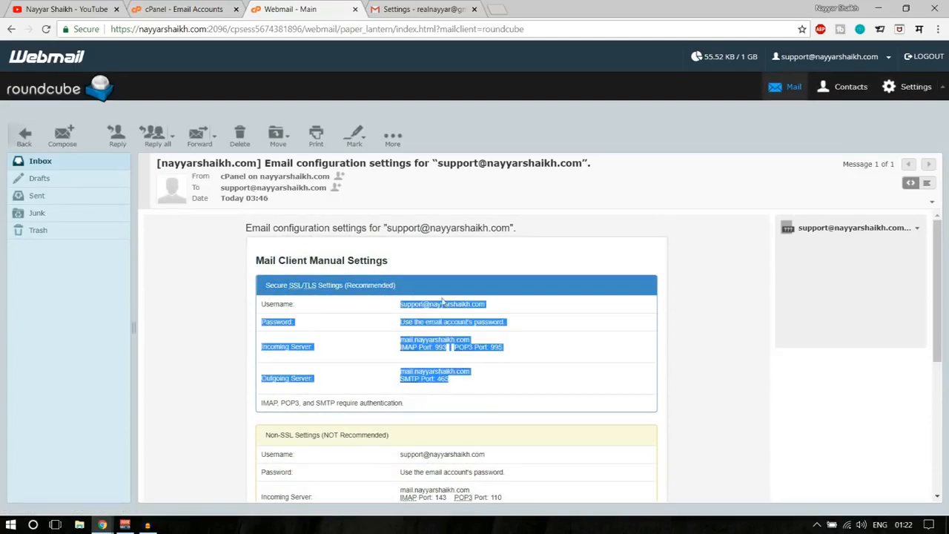
{"action": "scroll", "coordinate": [444, 302], "scroll_direction": "down", "scroll_amount": 4}
- Review the SSL username and outgoing server settings, noting SMTP port 465, then return to Gmail
{"action": "left_click_drag", "start_coordinate": [468, 345], "coordinate": [278, 270]}
{"action": "left_click", "coordinate": [314, 277]}
{"action": "scroll", "coordinate": [437, 319], "scroll_direction": "up", "scroll_amount": 5}
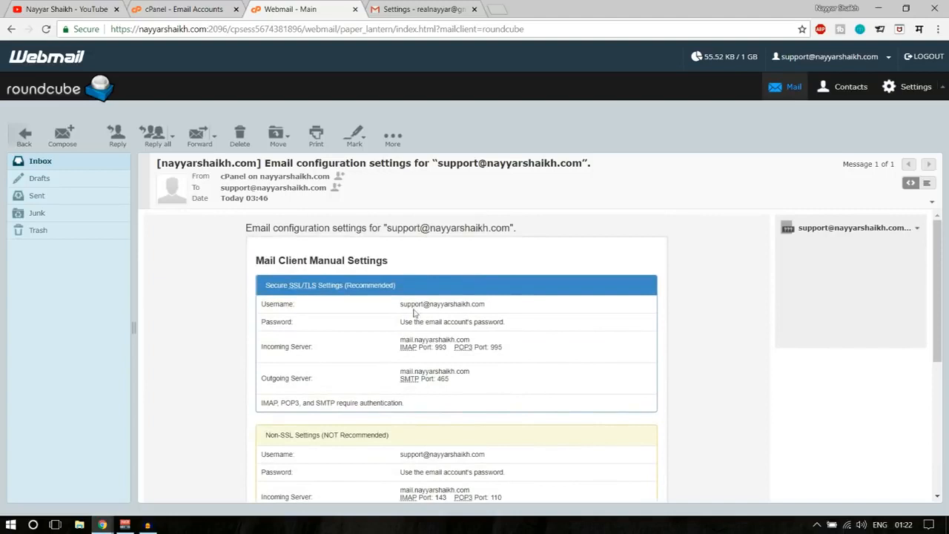
{"action": "left_click_drag", "start_coordinate": [399, 305], "coordinate": [476, 304]}
{"action": "left_click", "coordinate": [483, 313]}
{"action": "left_click_drag", "start_coordinate": [262, 378], "coordinate": [330, 381]}
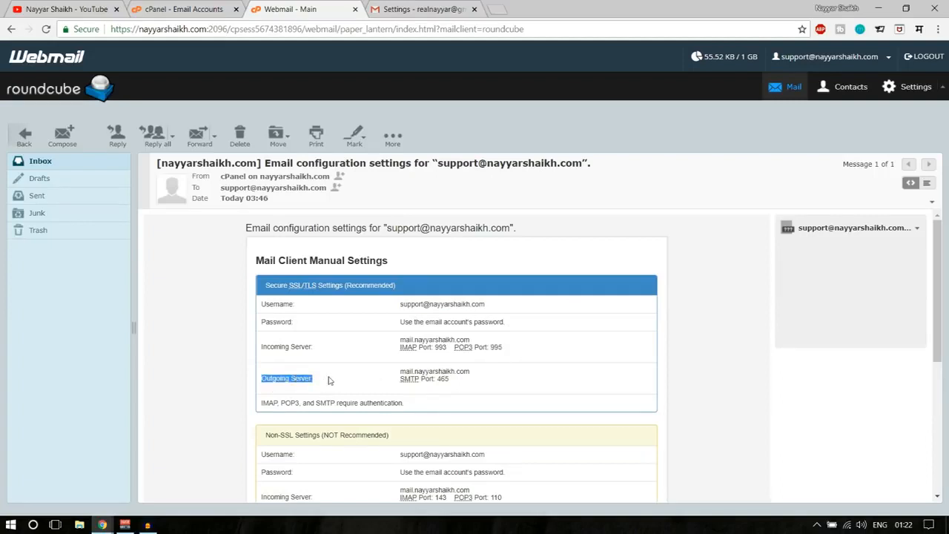
{"action": "left_click", "coordinate": [446, 380]}
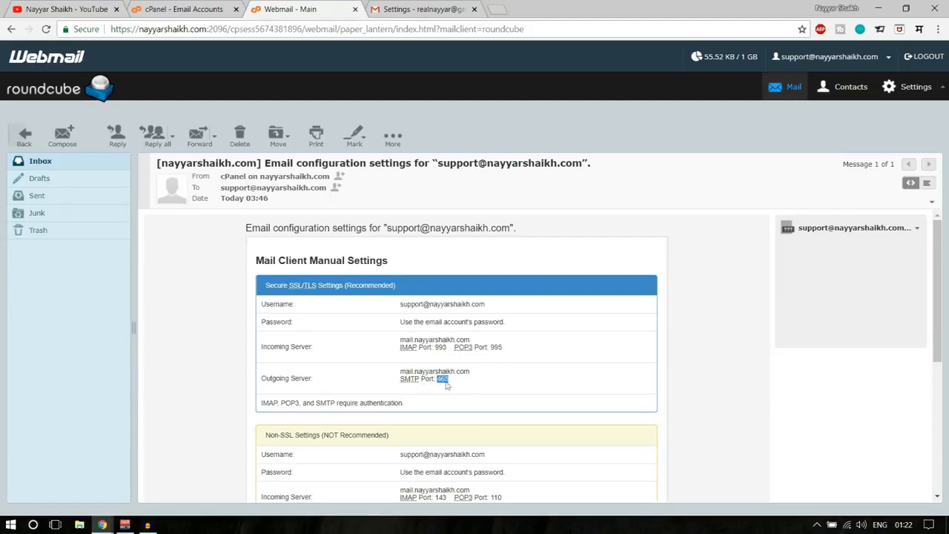
{"action": "left_click", "coordinate": [412, 9]}
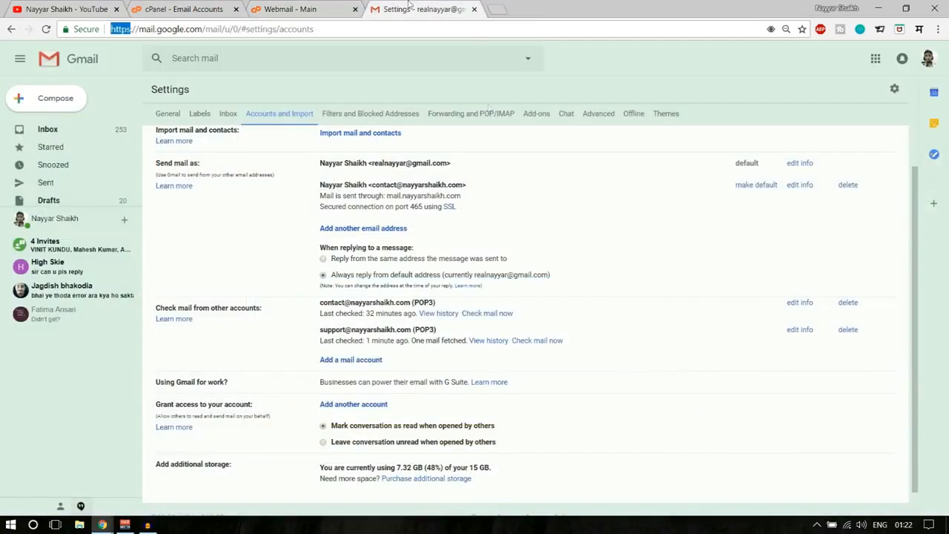
- Set the support address's outgoing SMTP port to 465 in the add-address window
{"action": "left_click", "coordinate": [104, 525]}
{"action": "left_click", "coordinate": [209, 476]}
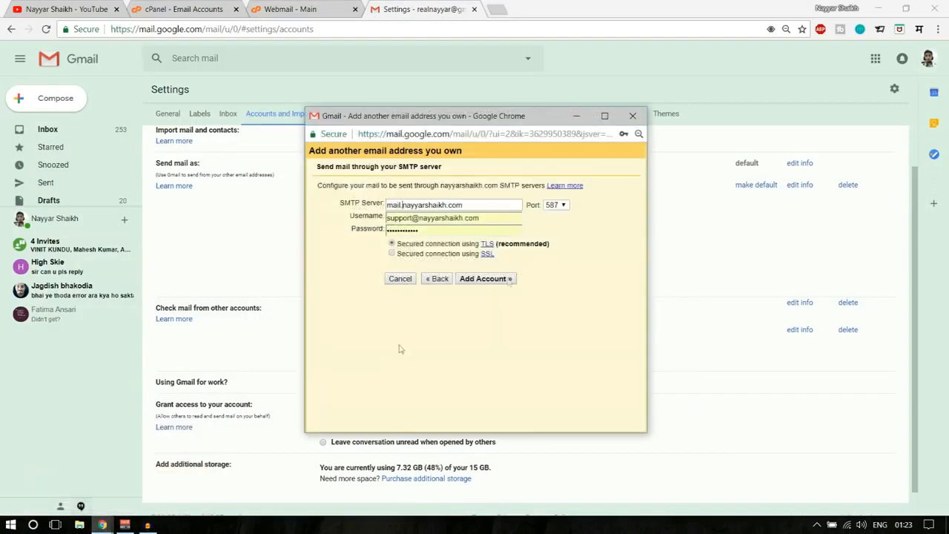
{"action": "left_click", "coordinate": [562, 207]}
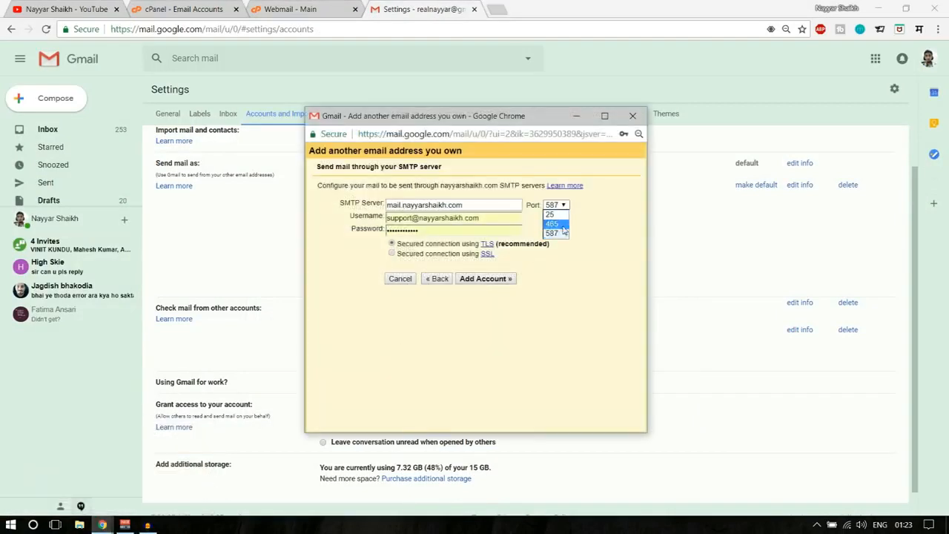
{"action": "left_click", "coordinate": [555, 224]}
{"action": "left_click", "coordinate": [277, 8]}
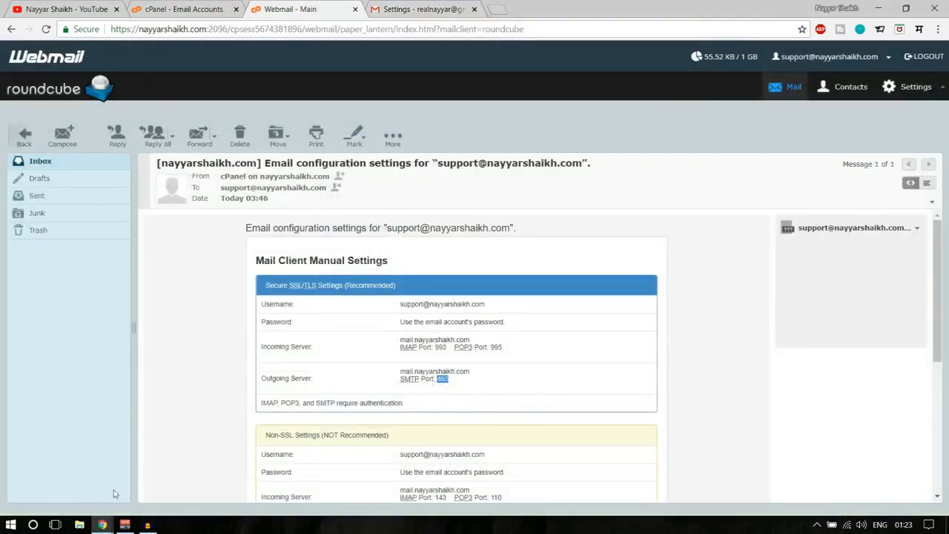
{"action": "left_click", "coordinate": [194, 484]}
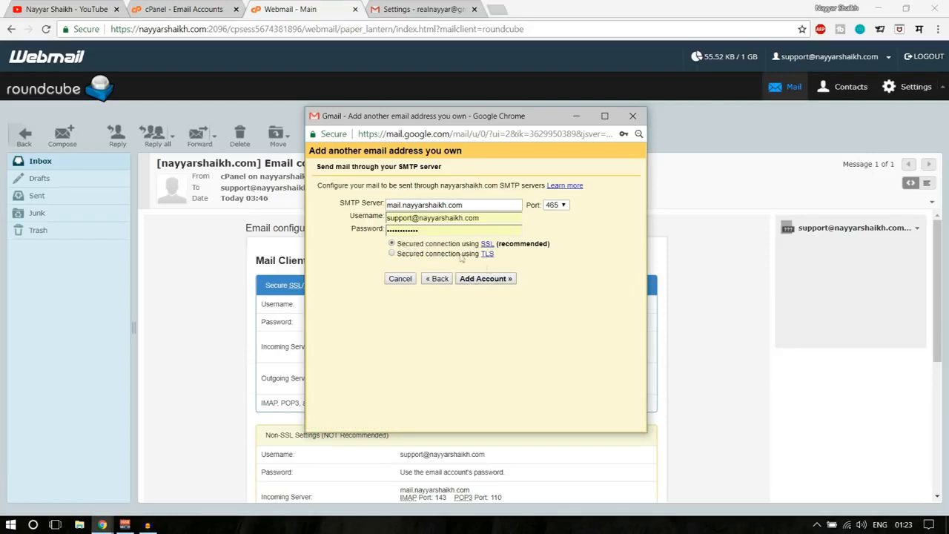
- Submit the SMTP settings so Gmail sends a confirmation code, then go to the Webmail inbox
{"action": "left_click", "coordinate": [489, 281]}
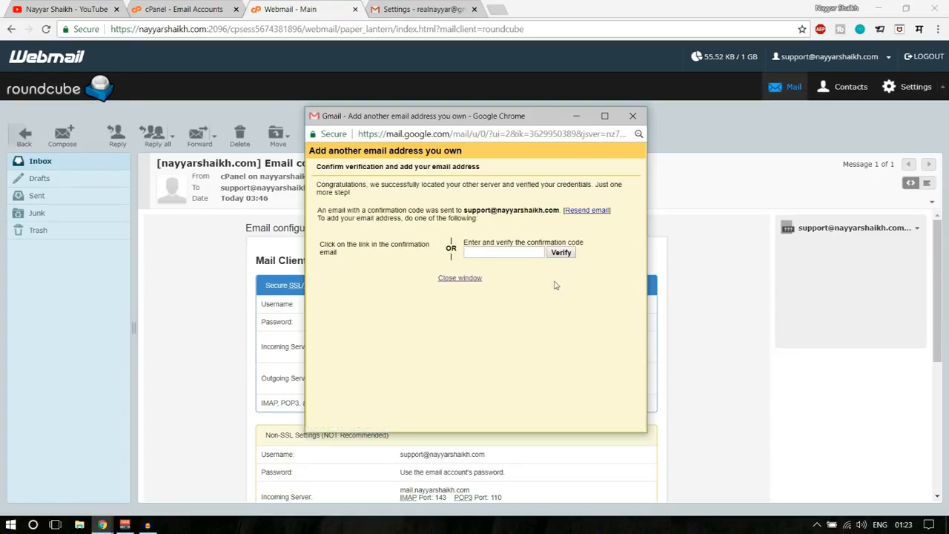
{"action": "left_click_drag", "start_coordinate": [464, 210], "coordinate": [561, 210]}
{"action": "left_click", "coordinate": [560, 210]}
{"action": "left_click", "coordinate": [43, 165]}
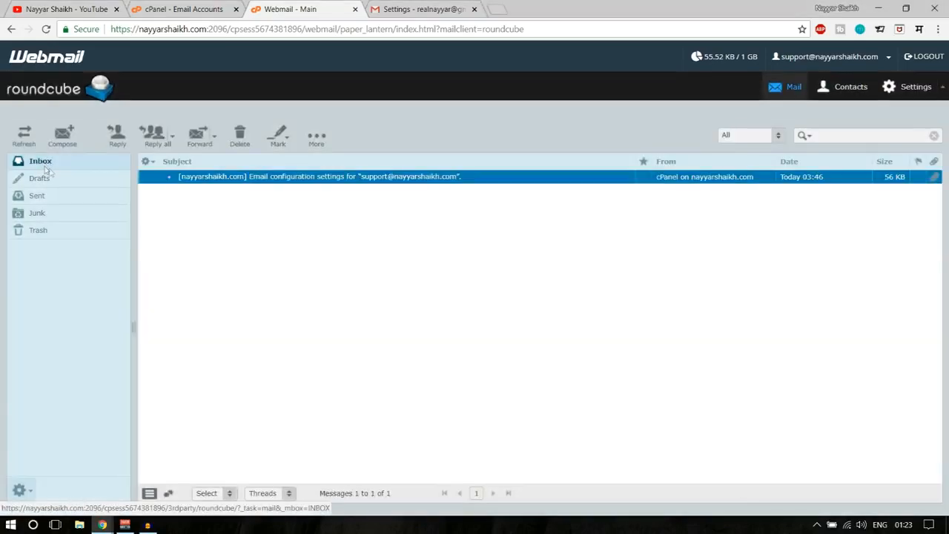
- Refresh the Webmail inbox, open the Gmail Confirmation message and copy its confirmation code
{"action": "left_click", "coordinate": [41, 163]}
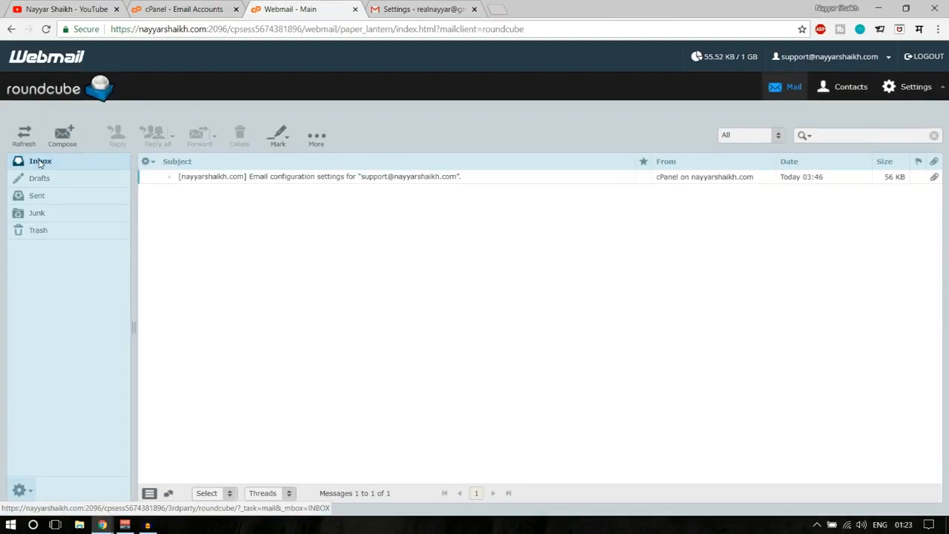
{"action": "left_click", "coordinate": [40, 163]}
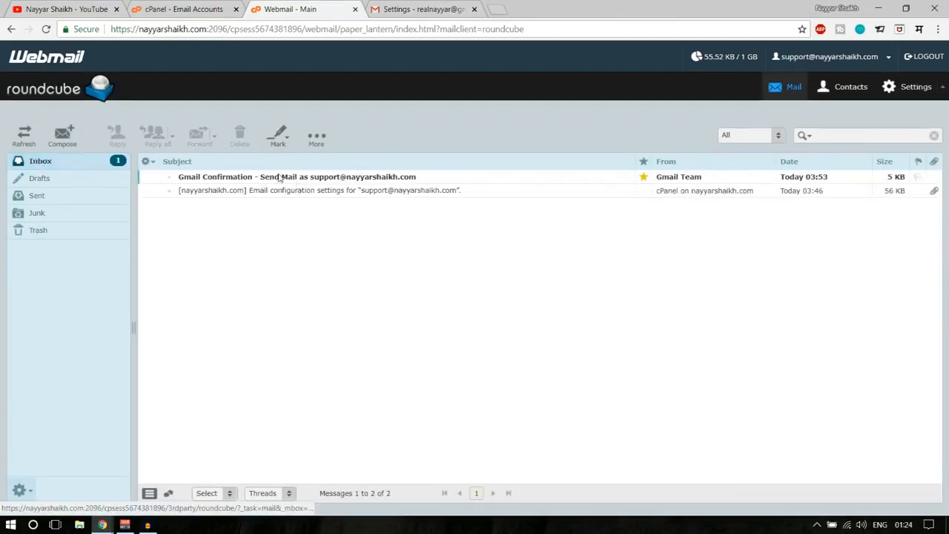
{"action": "double_click", "coordinate": [281, 178]}
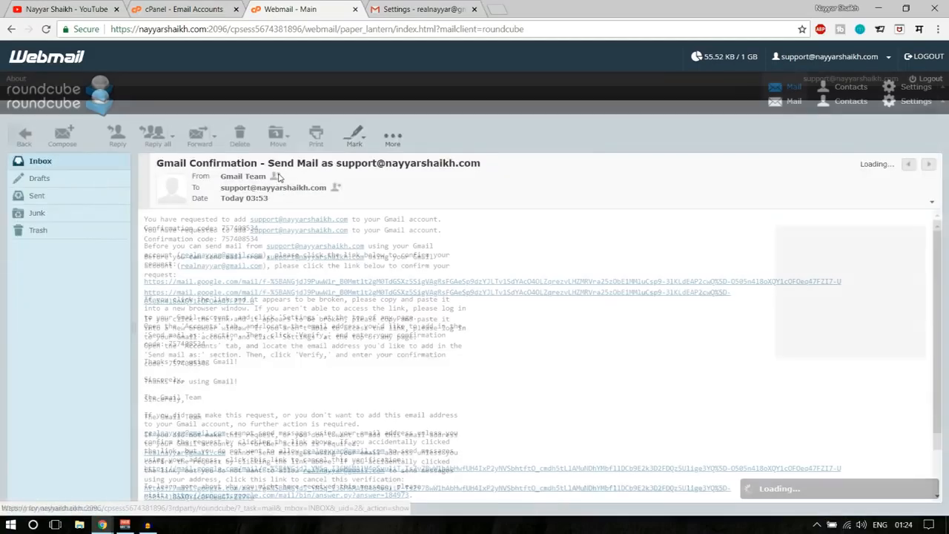
{"action": "left_click_drag", "start_coordinate": [175, 230], "coordinate": [220, 229]}
{"action": "key", "text": "ctrl+c"}
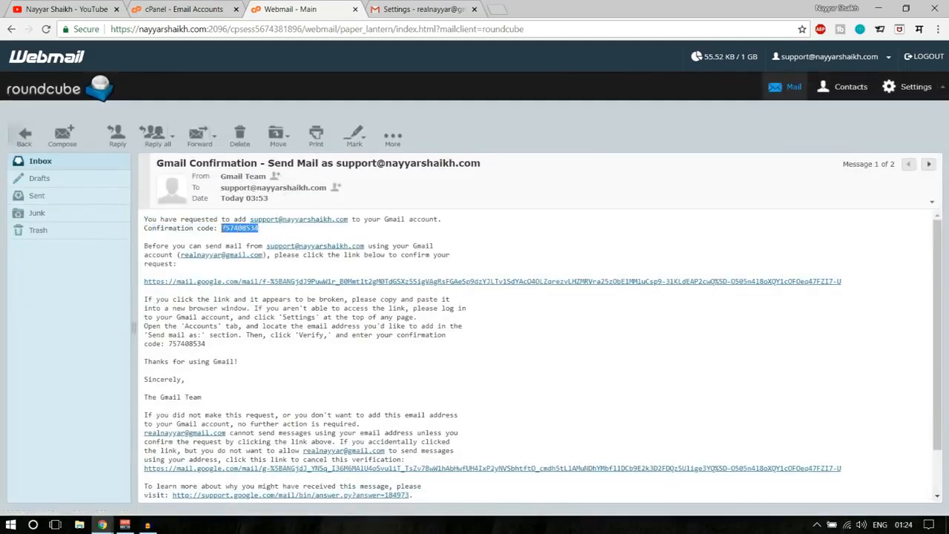
- Paste the confirmation code into the code field of Gmail's verification window
{"action": "left_click", "coordinate": [102, 524]}
{"action": "left_click", "coordinate": [162, 477]}
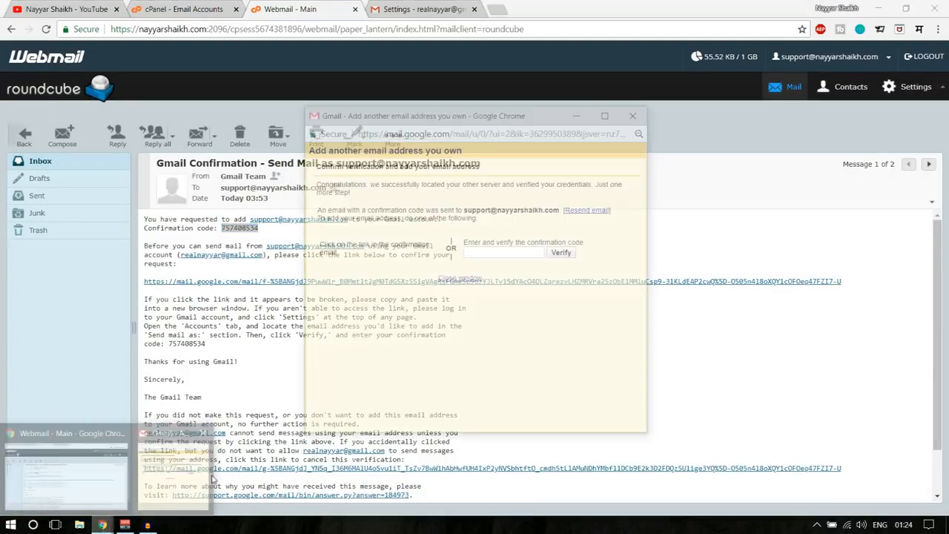
{"action": "left_click", "coordinate": [505, 256]}
{"action": "key", "text": "ctrl+v"}
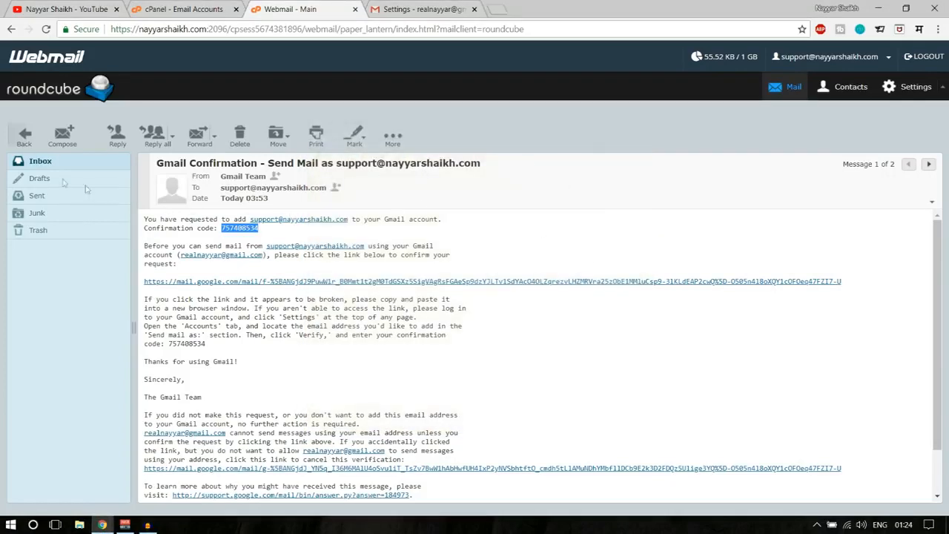
- Review the POP3 accounts listed under Check mail from other accounts in Gmail settings
{"action": "left_click", "coordinate": [404, 9]}
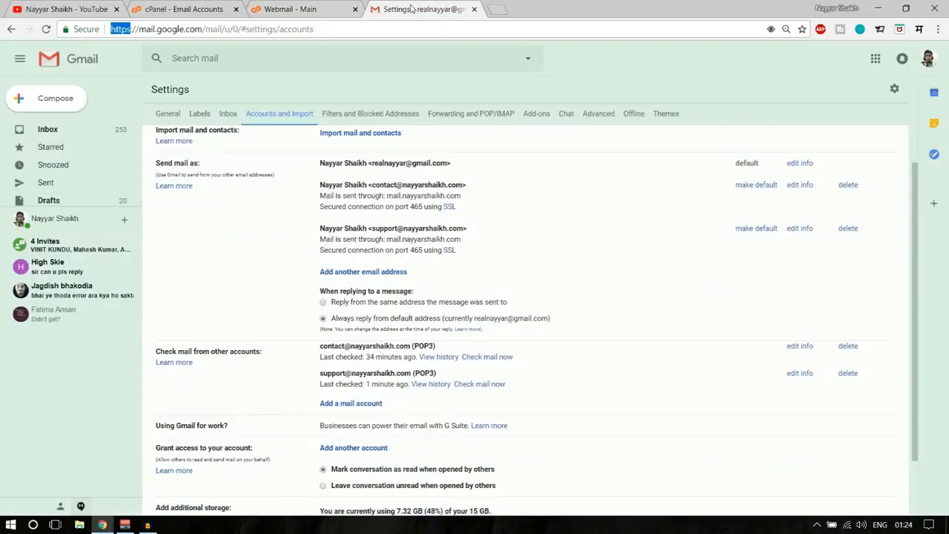
{"action": "scroll", "coordinate": [608, 300], "scroll_direction": "down", "scroll_amount": 2}
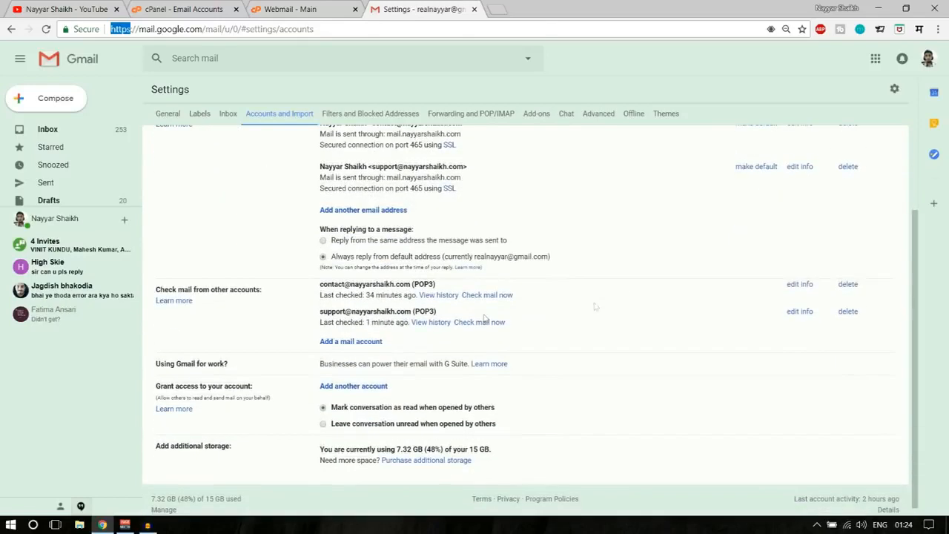
{"action": "left_click_drag", "start_coordinate": [319, 312], "coordinate": [433, 312]}
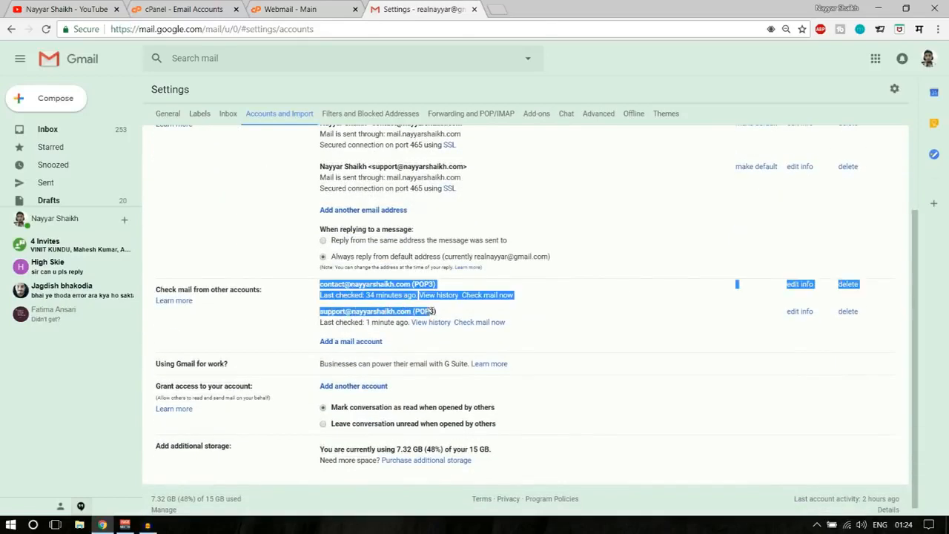
{"action": "left_click", "coordinate": [441, 317]}
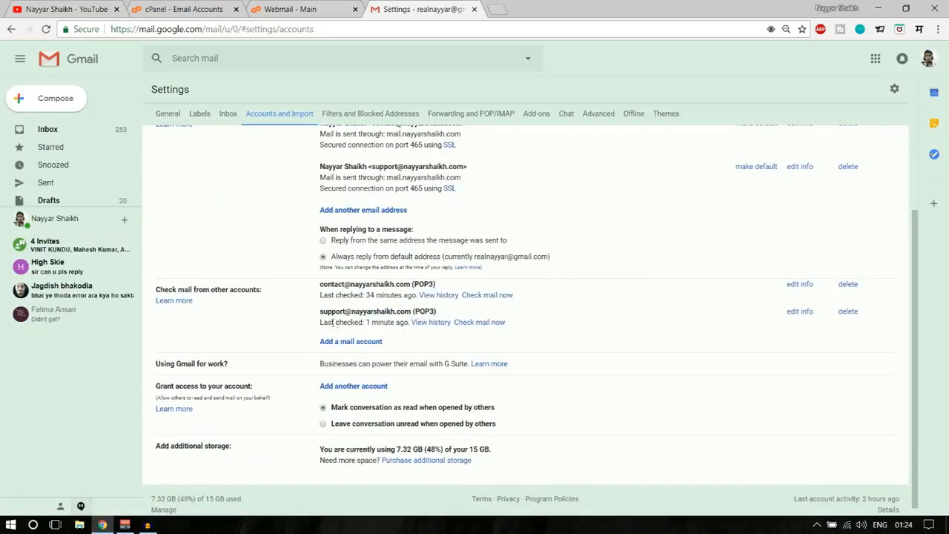
{"action": "left_click_drag", "start_coordinate": [320, 318], "coordinate": [444, 316]}
{"action": "left_click", "coordinate": [443, 317]}
- Fetch mail now for the support account, confirming one mail fetched, then open the Gmail inbox
{"action": "left_click", "coordinate": [479, 323]}
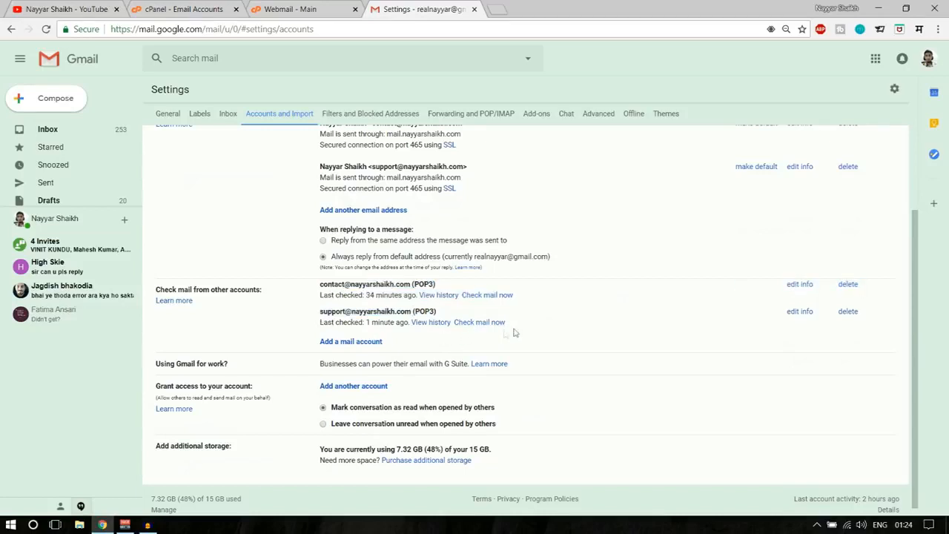
{"action": "left_click_drag", "start_coordinate": [415, 323], "coordinate": [472, 323]}
{"action": "left_click", "coordinate": [450, 334]}
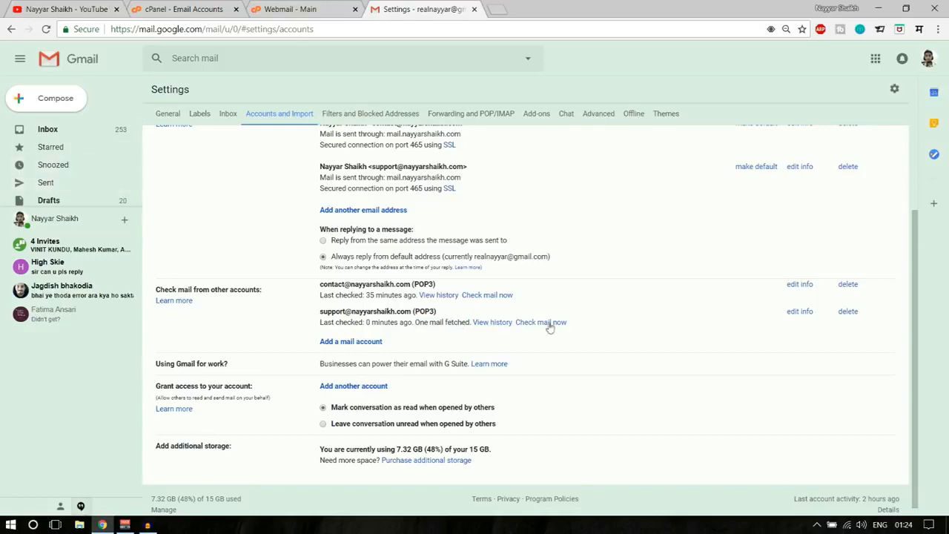
{"action": "left_click", "coordinate": [62, 131]}
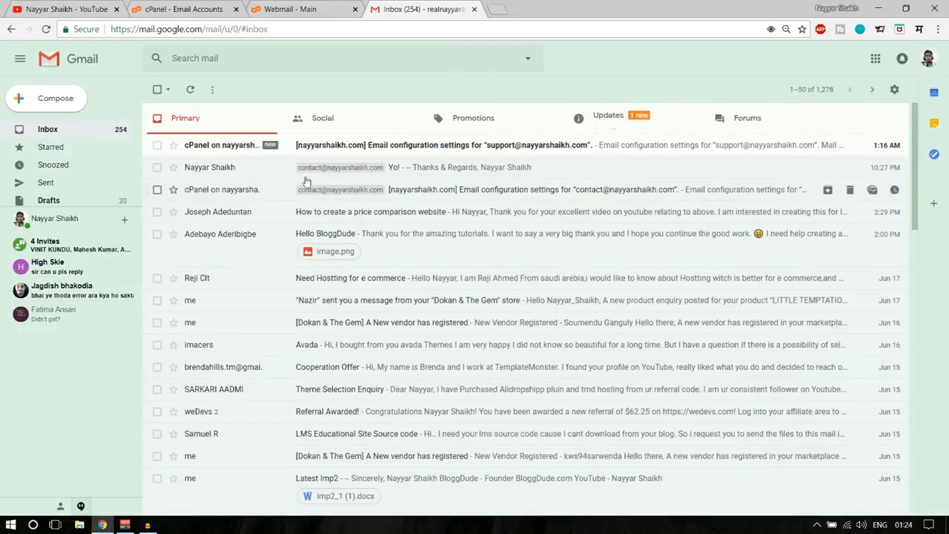
- Find the support address's Gmail Confirmation under Updates, then show the Primary inbox
{"action": "left_click", "coordinate": [617, 124]}
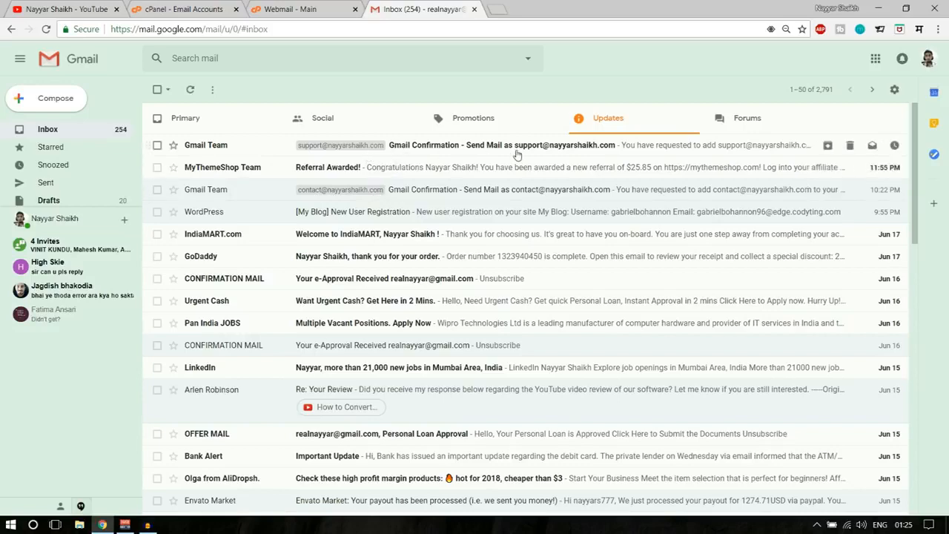
{"action": "left_click", "coordinate": [193, 121]}
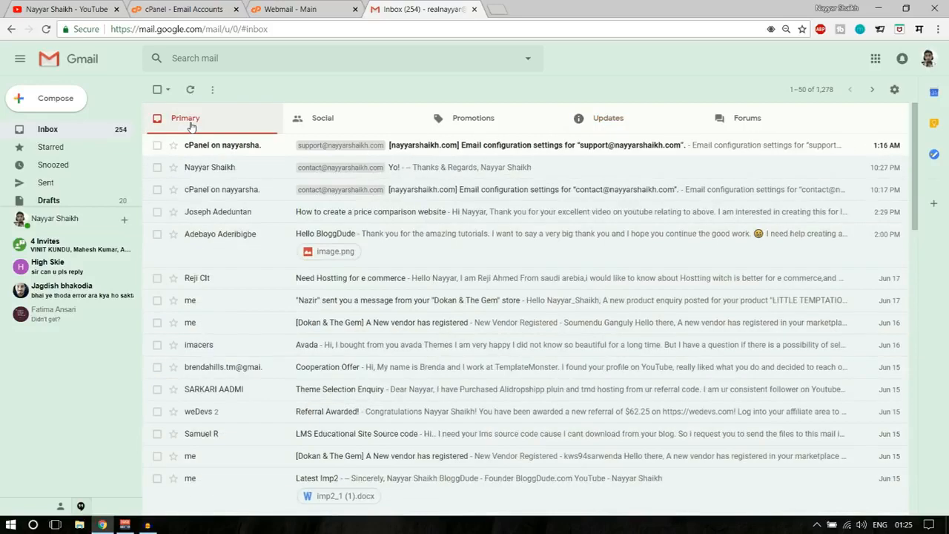